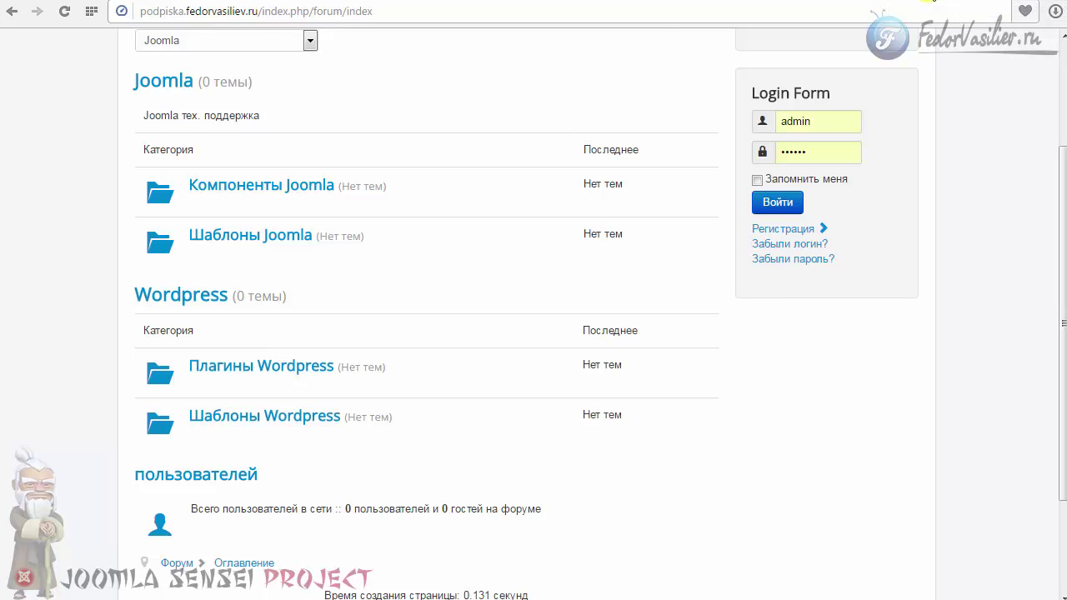
# - Switch to the YouTube video about creating Kunena 5 categories, expand its description and open the linked free-lessons page
pyautogui.click(931, 2)
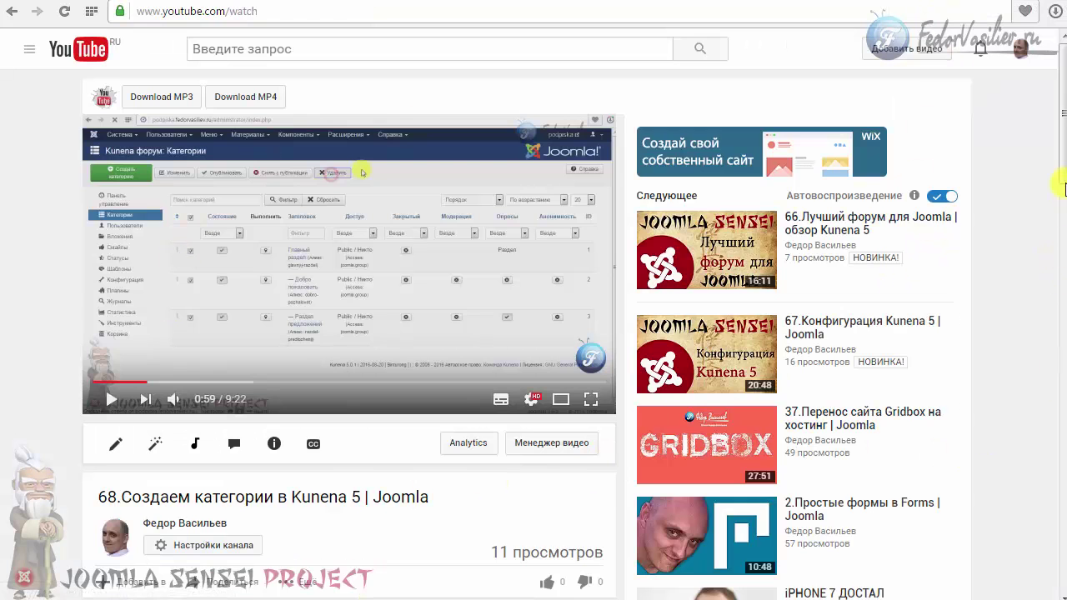
pyautogui.moveTo(1062, 171); pyautogui.dragTo(1063, 227)
pyautogui.scroll(-2, 369, 364)
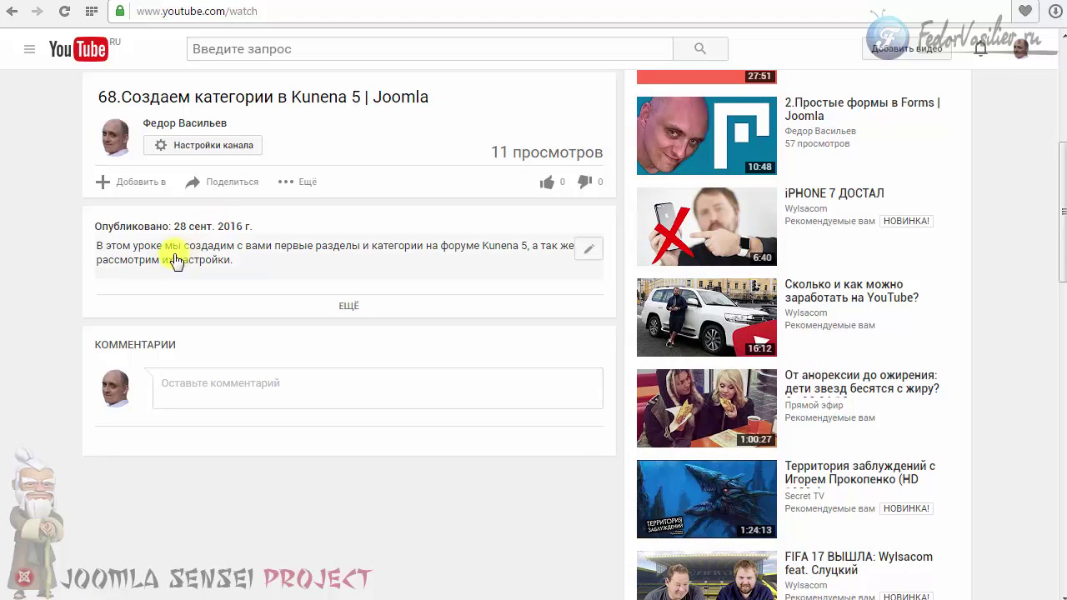
pyautogui.click(349, 310)
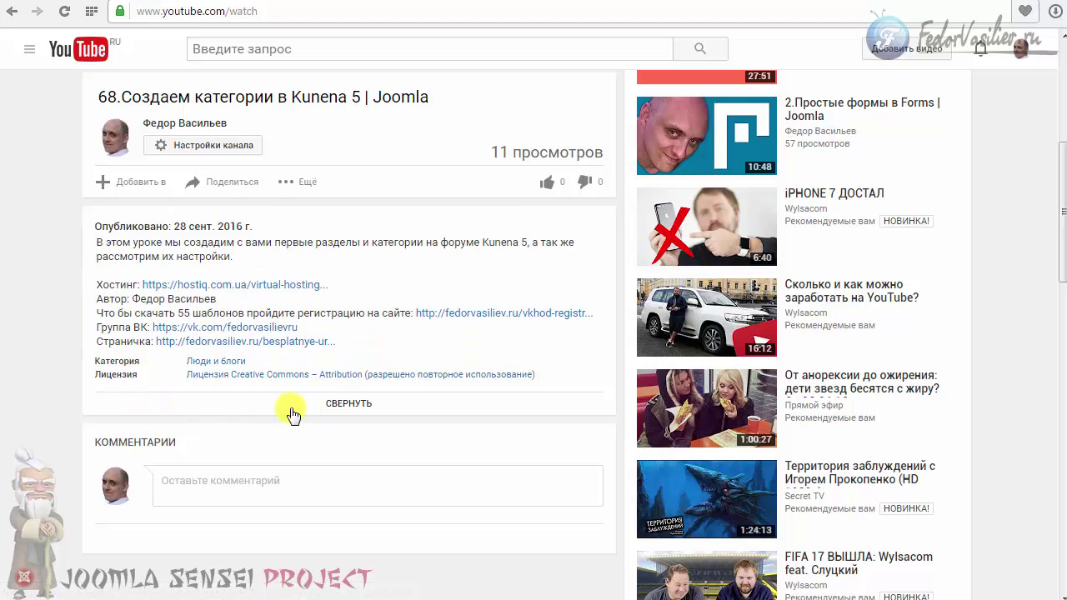
pyautogui.click(215, 342)
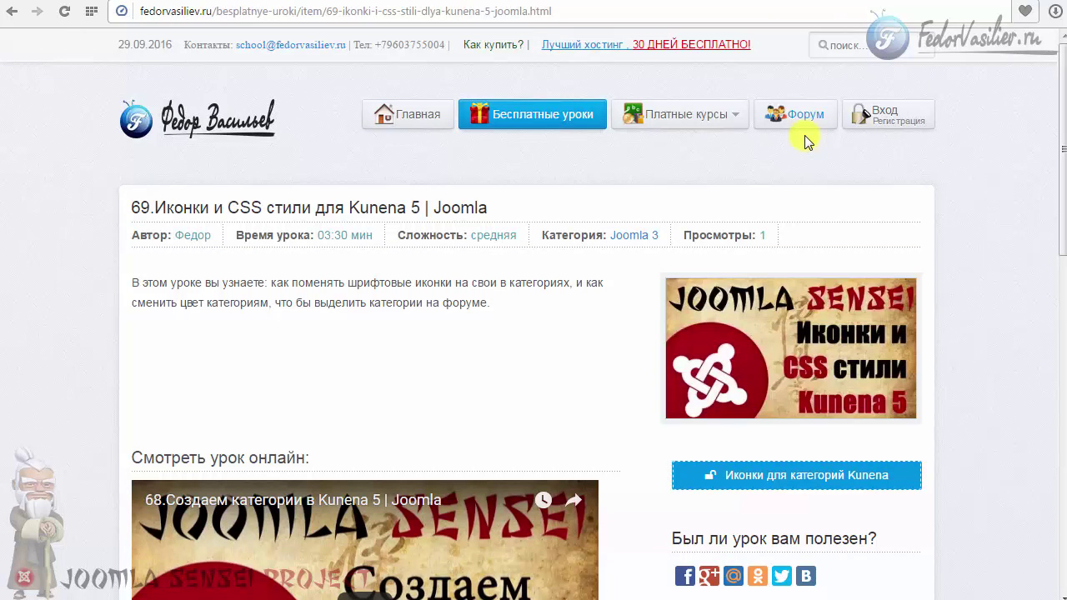
# - Open the Kunena category icons list linked from the lesson page "69.Иконки и CSS стили для Kunena 5"
pyautogui.scroll(-2, 530, 278)
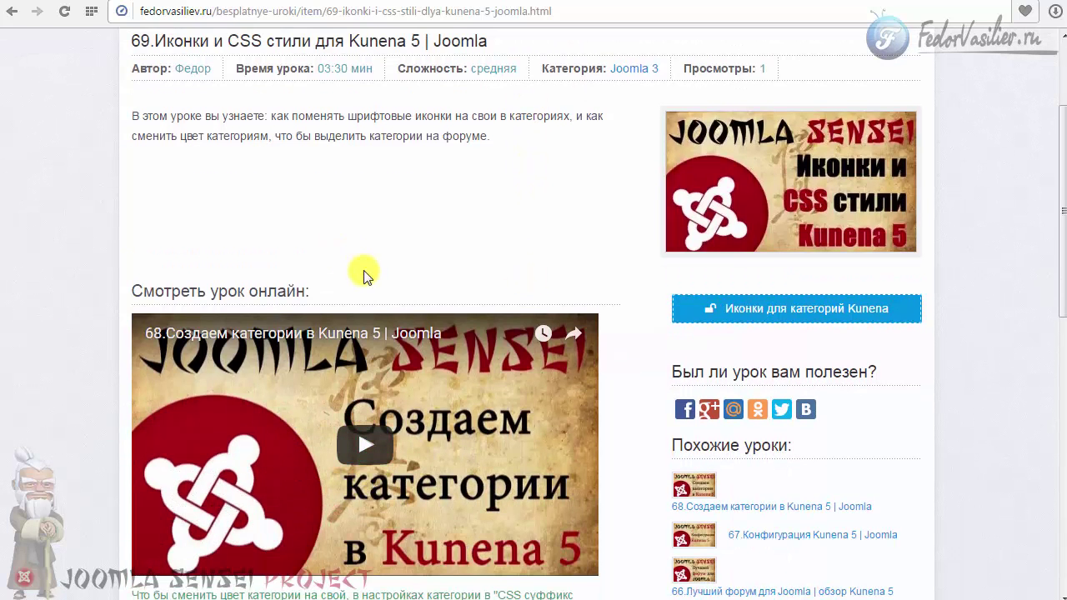
pyautogui.scroll(1, 366, 275)
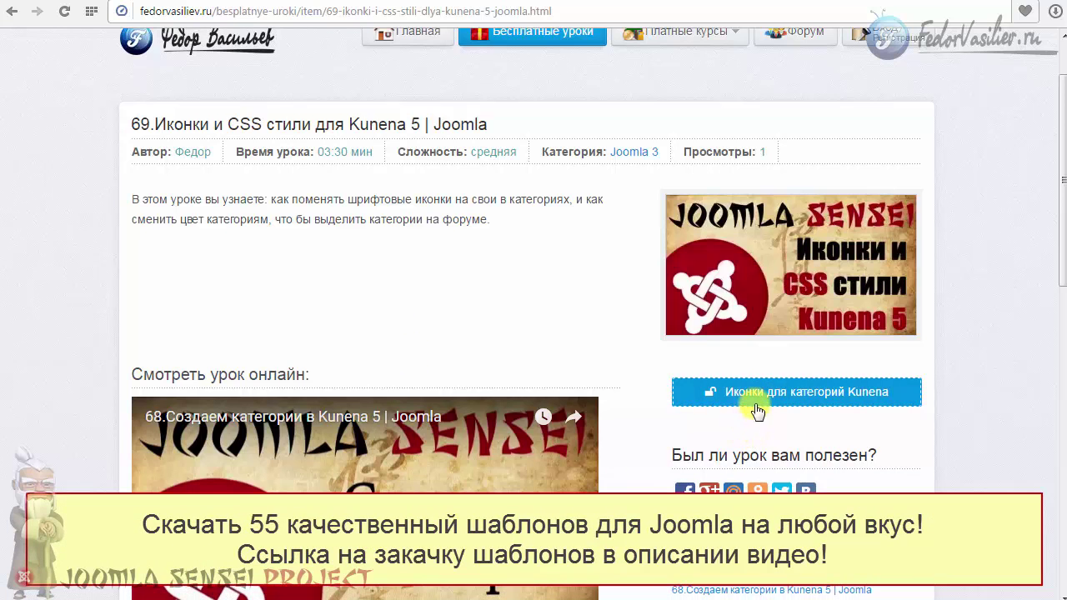
pyautogui.click(759, 393)
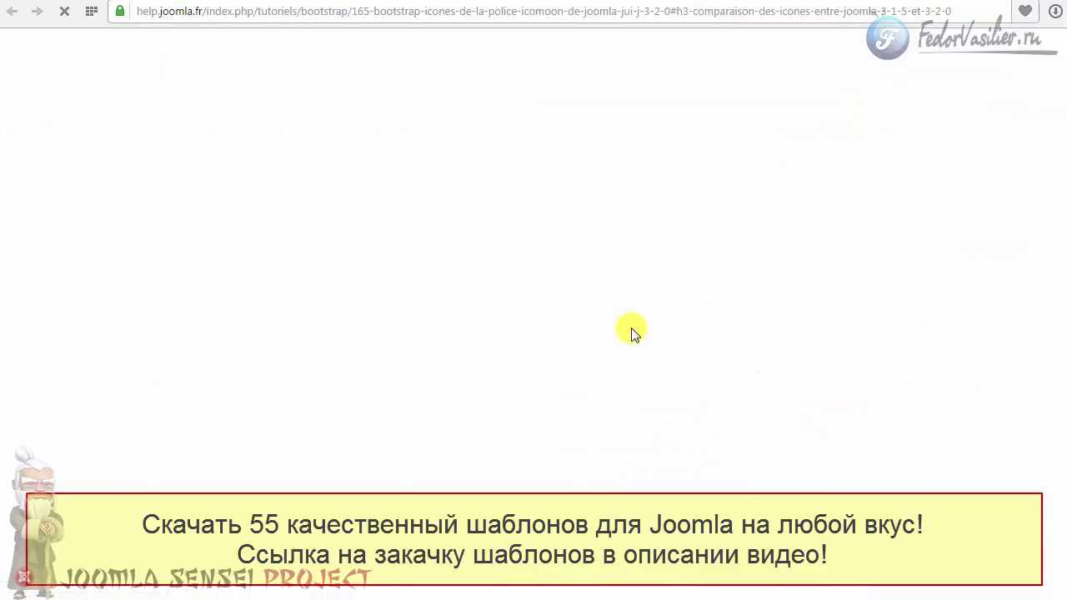
# - Find the Joomla logo among the IcoMoon icons and copy its class name icon-joomla
pyautogui.scroll(-20, 633, 298)
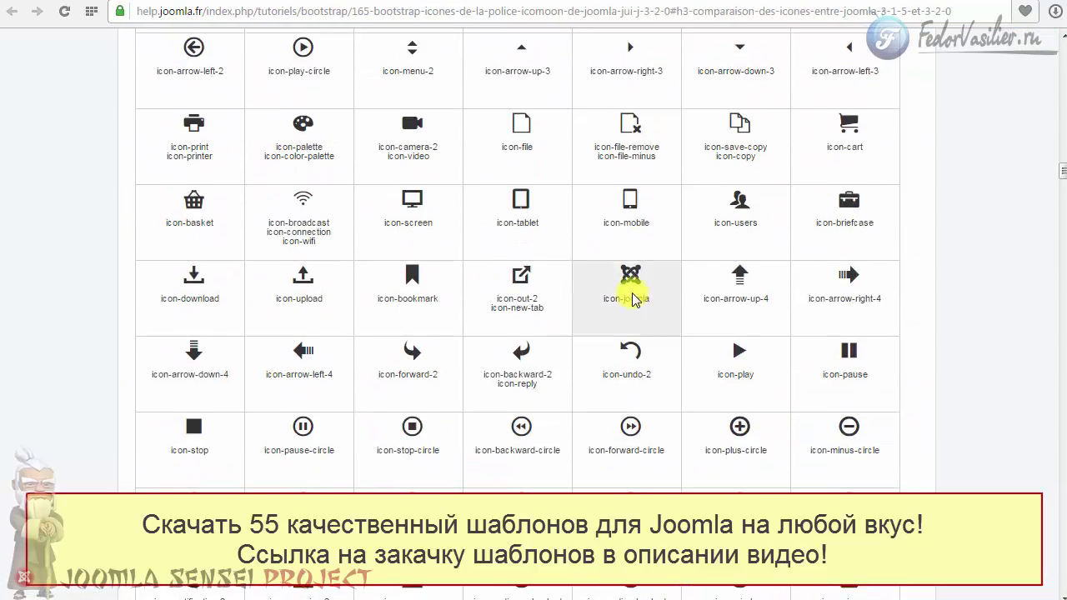
pyautogui.scroll(-20, 633, 296)
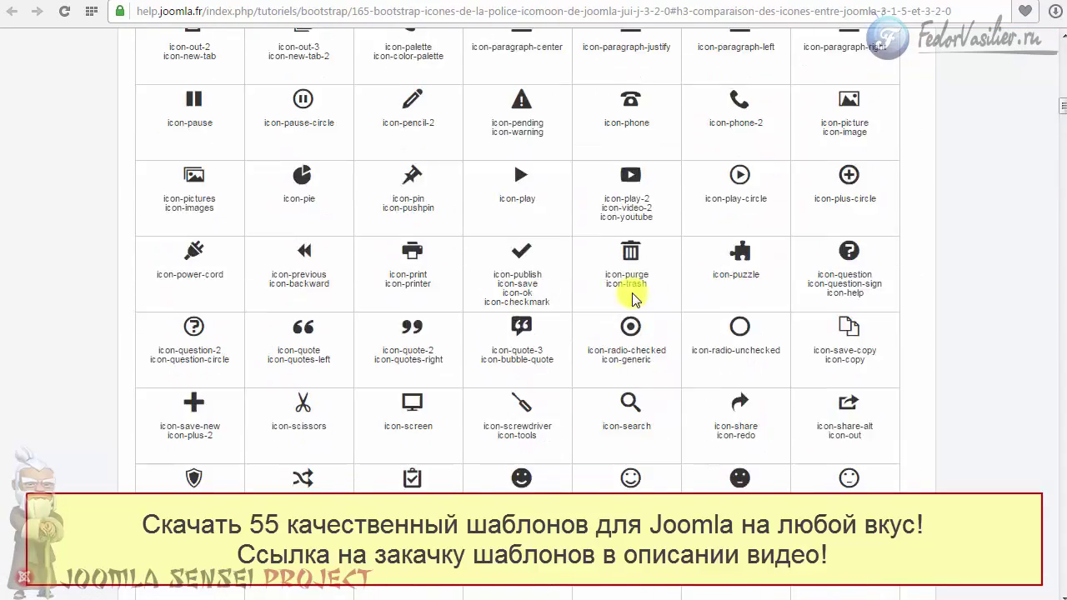
pyautogui.scroll(20, 631, 298)
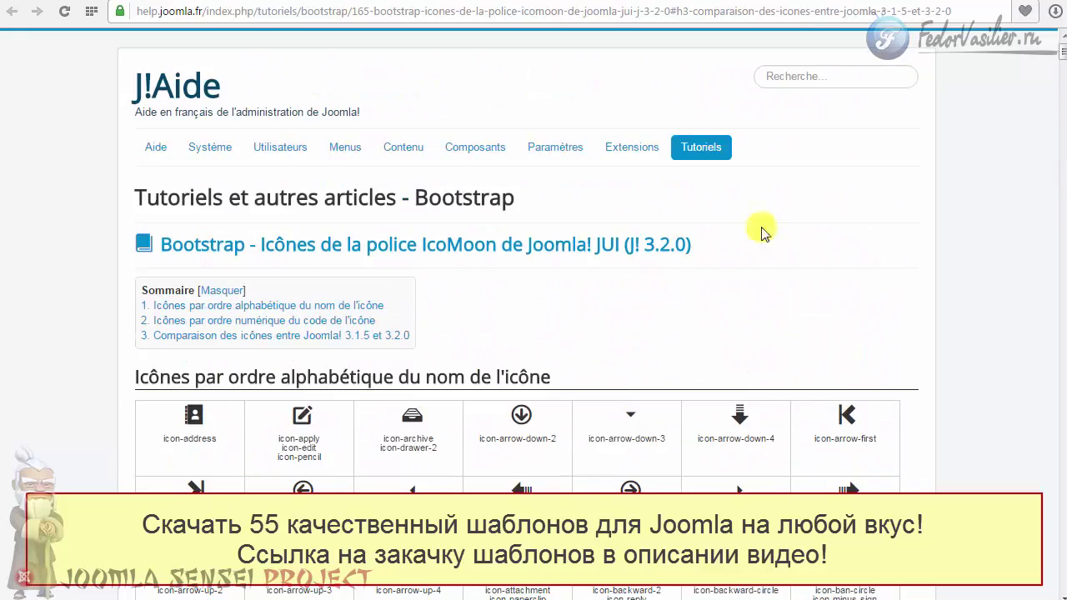
pyautogui.moveTo(1056, 63); pyautogui.dragTo(1061, 159)
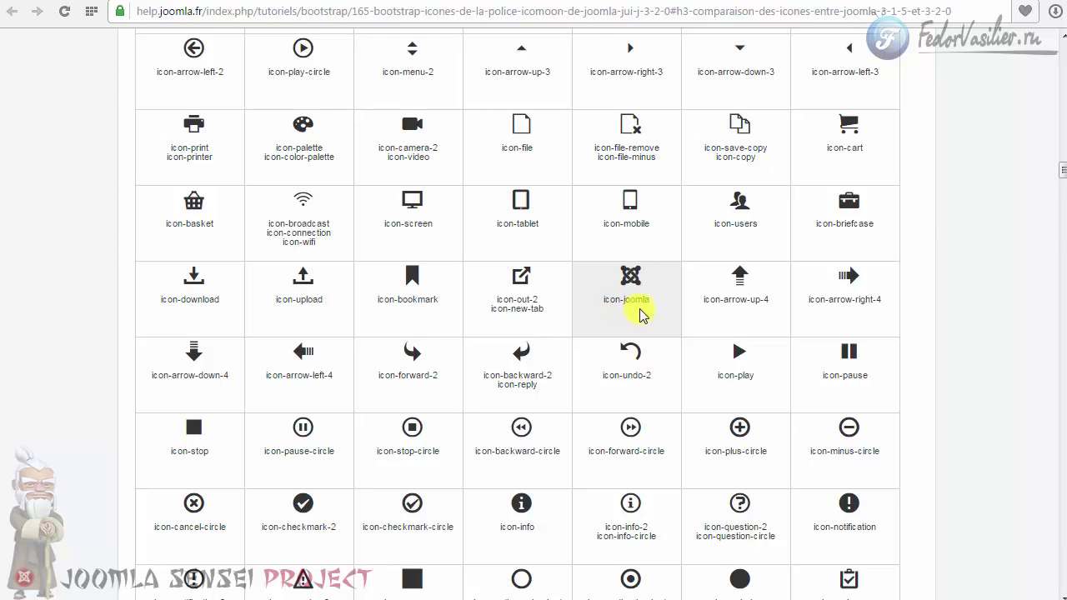
pyautogui.moveTo(650, 299); pyautogui.dragTo(603, 300)
pyautogui.hotkey('ctrl', 'c')
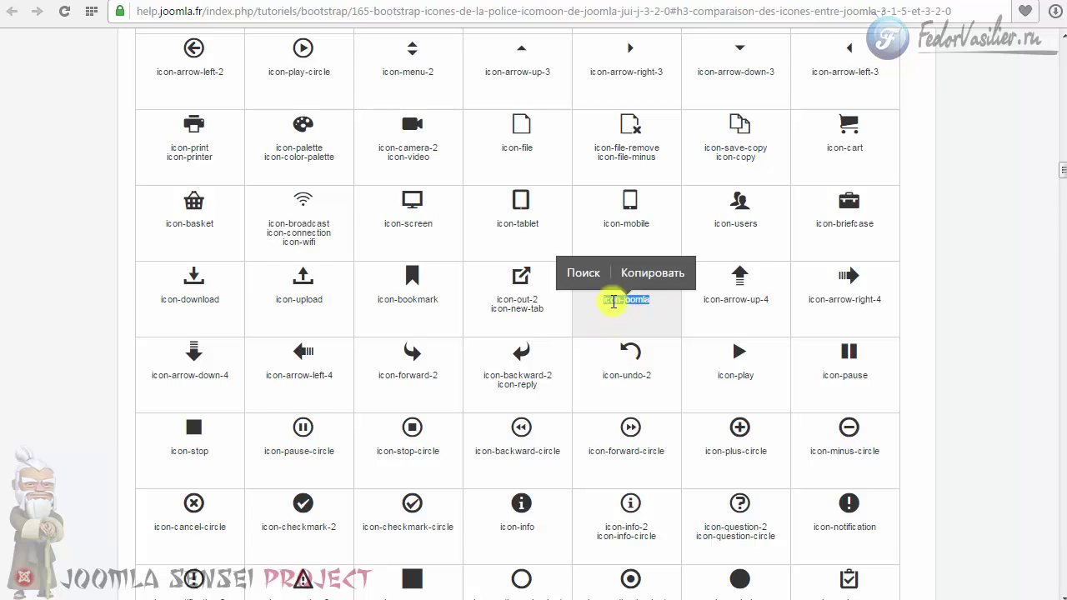
pyautogui.rightClick(612, 299)
pyautogui.click(664, 360)
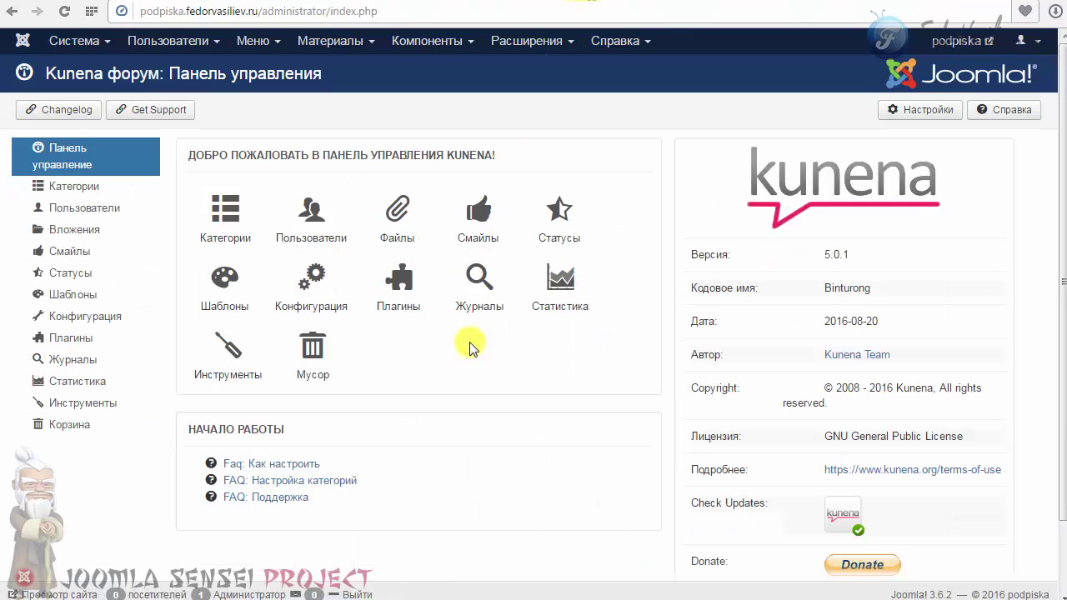
# - Open the category "Компоненты Joomla" for editing from the Kunena category list in the Joomla administration
pyautogui.click(210, 224)
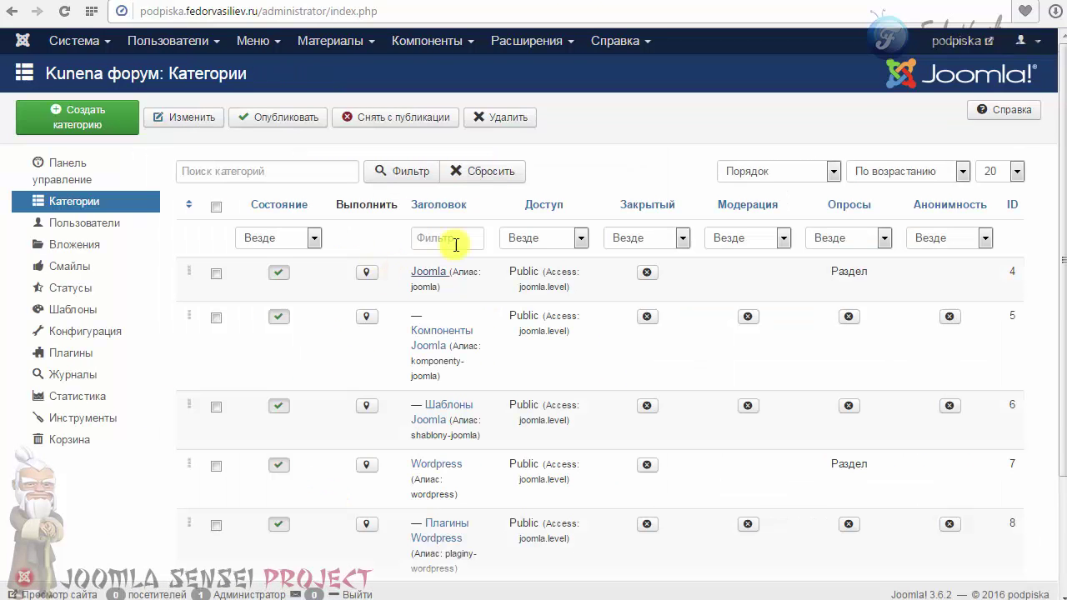
pyautogui.scroll(-2, 594, 288)
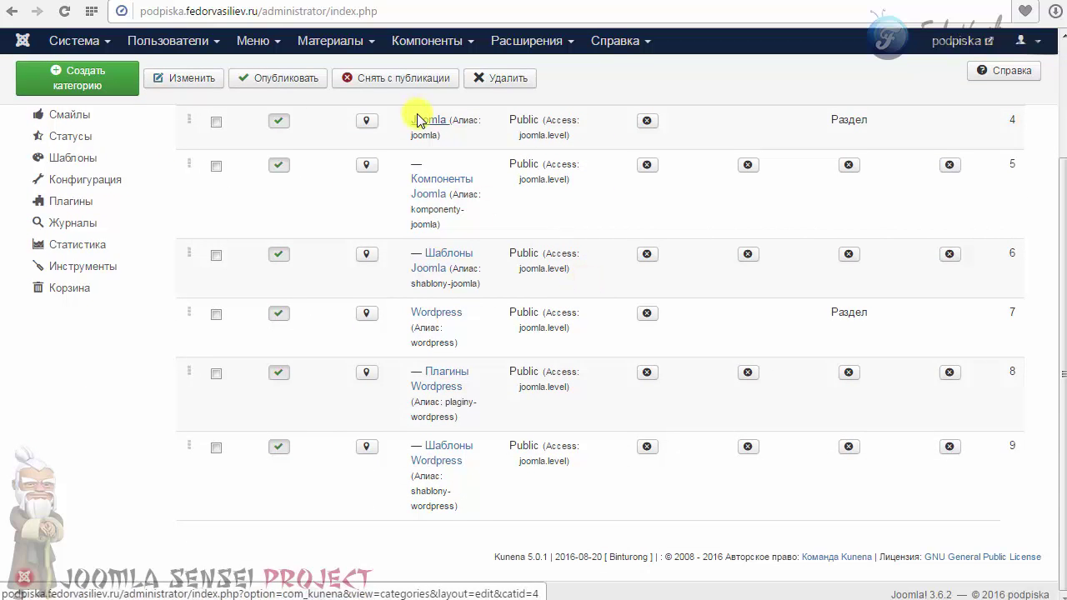
pyautogui.click(429, 189)
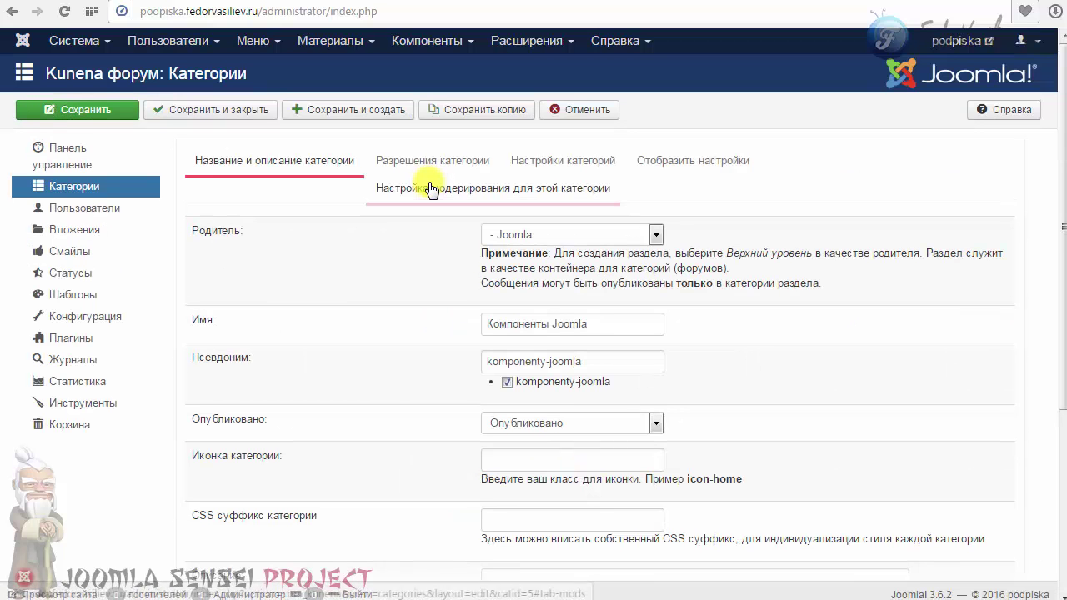
# - Set the category icon of "Компоненты Joomla" to icon-joomla, then save and close the category
pyautogui.scroll(-2, 350, 275)
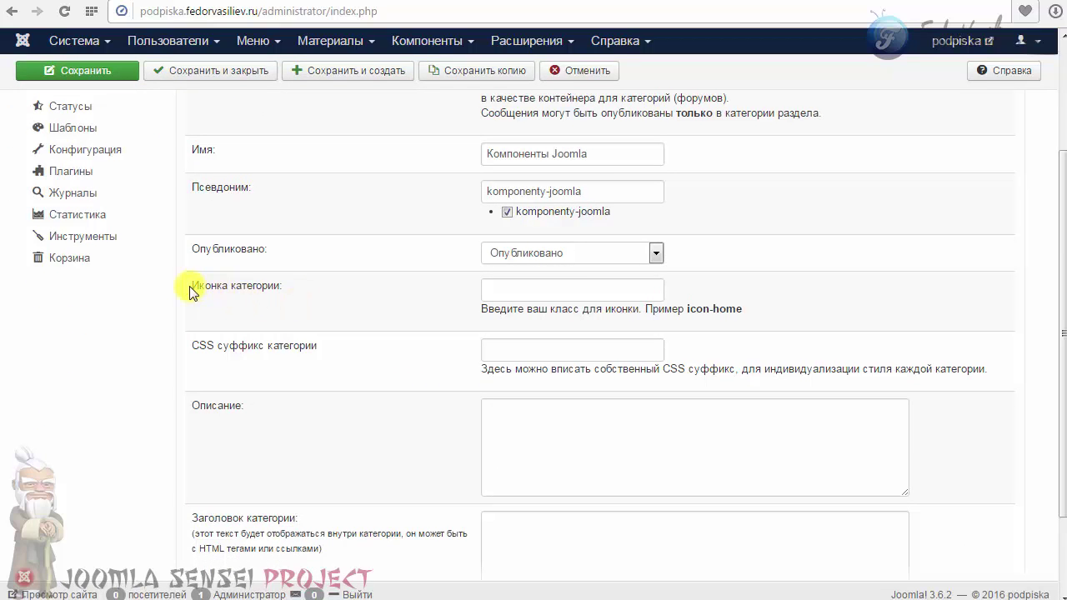
pyautogui.moveTo(291, 285); pyautogui.dragTo(172, 291)
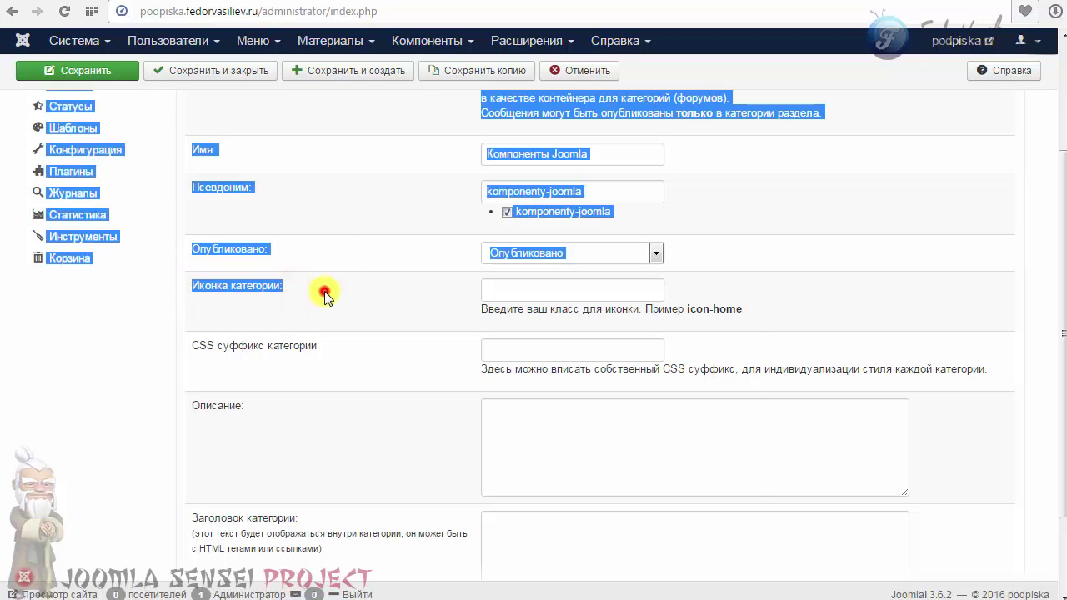
pyautogui.click(323, 291)
pyautogui.rightClick(498, 291)
pyautogui.click(543, 379)
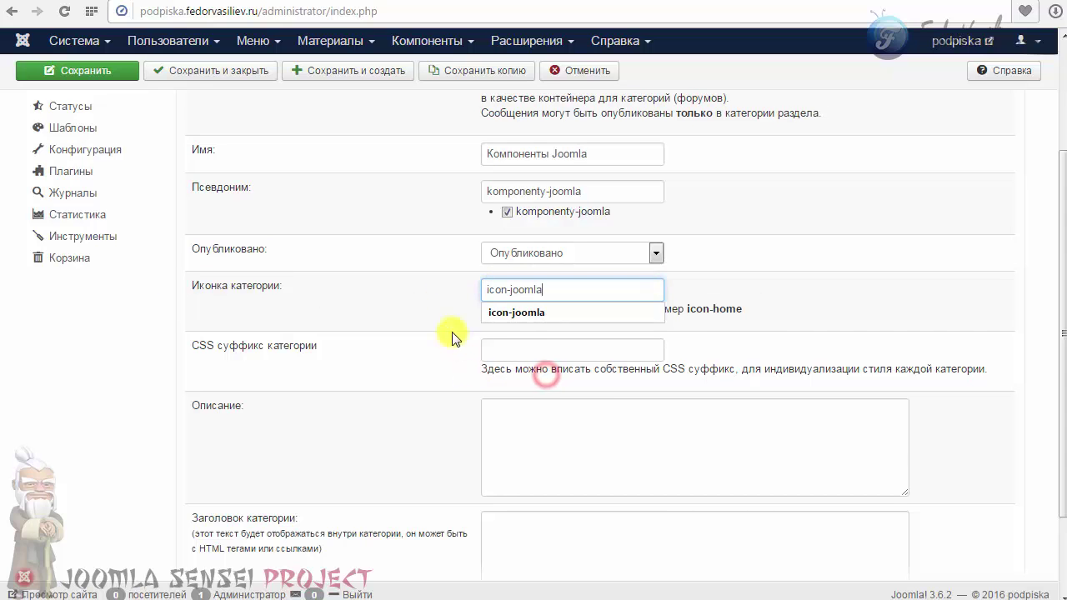
pyautogui.click(440, 306)
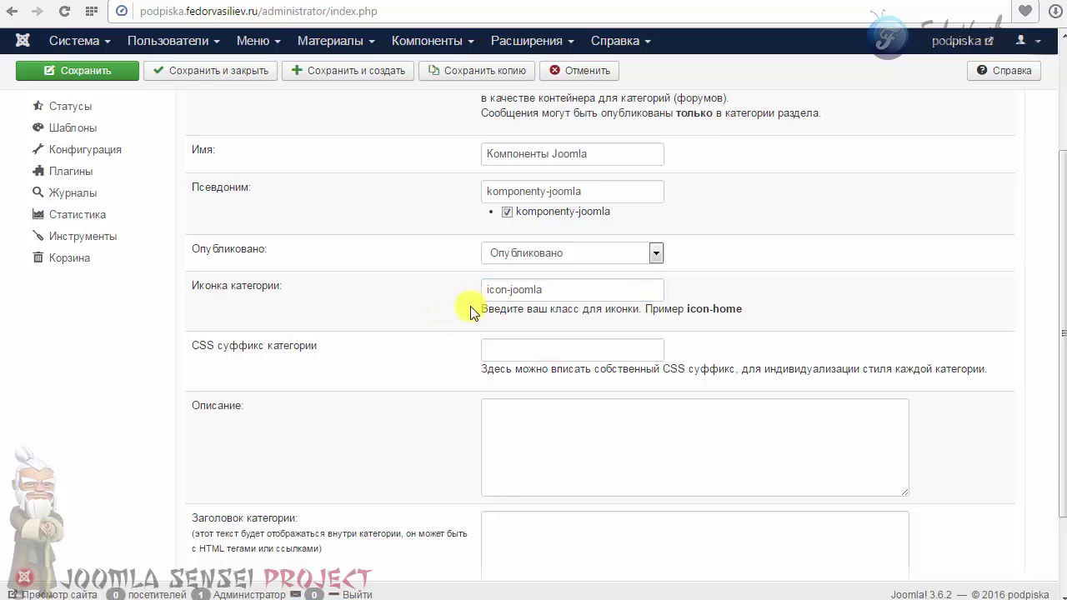
pyautogui.moveTo(486, 310); pyautogui.dragTo(642, 309)
pyautogui.click(416, 294)
pyautogui.scroll(4, 387, 305)
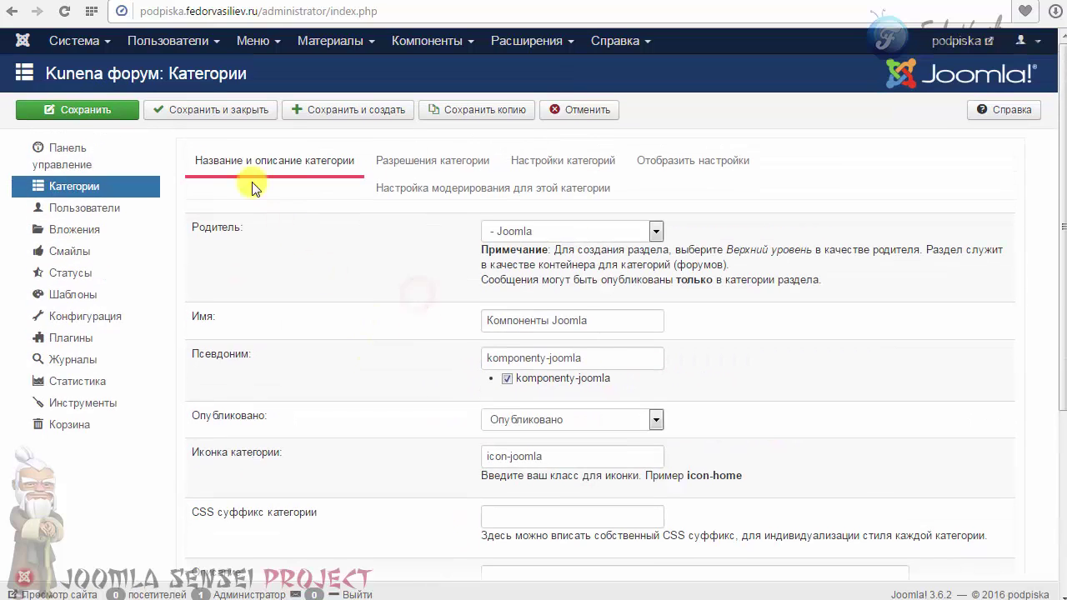
pyautogui.click(221, 109)
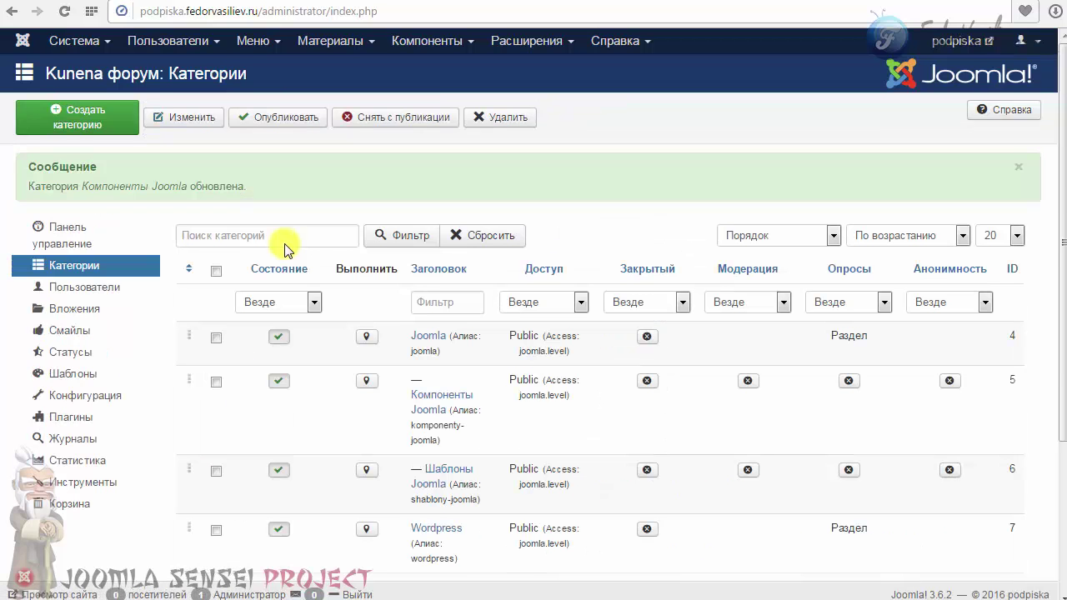
# - Set the category icon of "Шаблоны Joomla" to icon-joomla, save and close it, and view the forum page
pyautogui.scroll(-5, 281, 243)
pyautogui.click(449, 254)
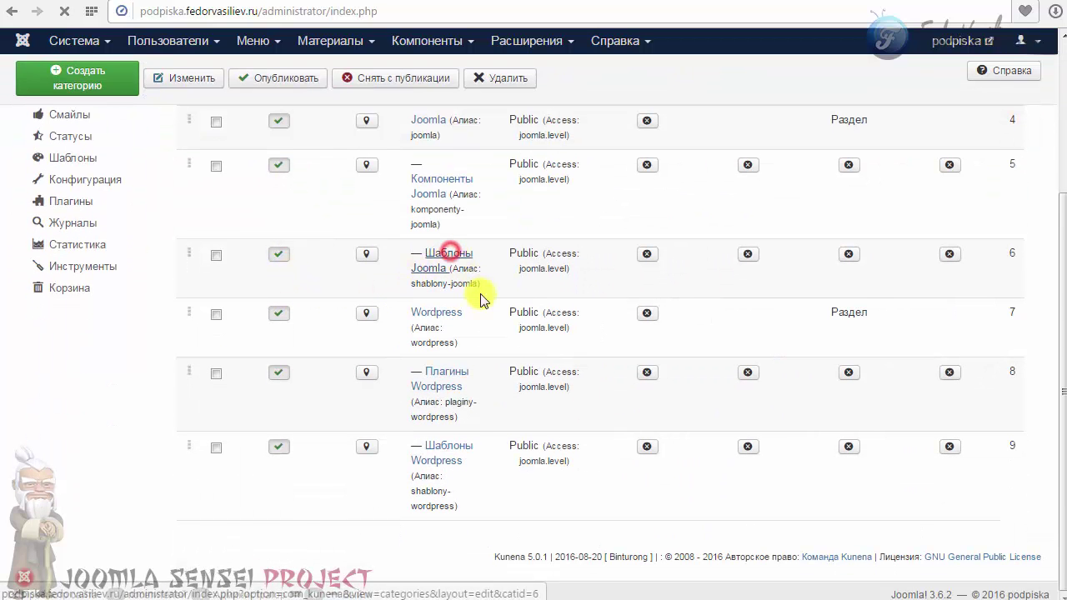
pyautogui.scroll(-2, 317, 383)
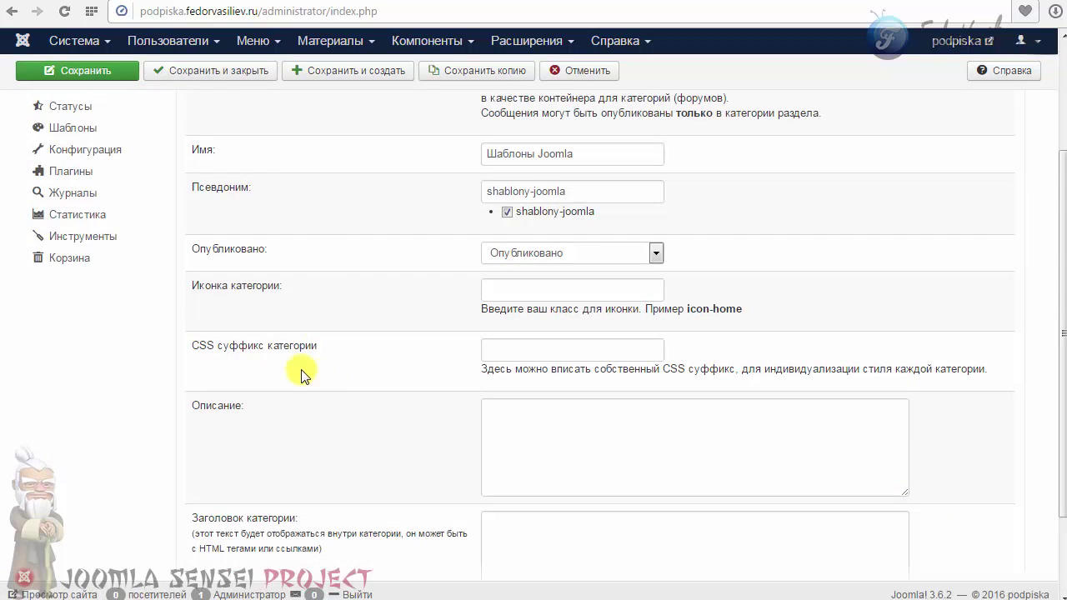
pyautogui.rightClick(507, 292)
pyautogui.click(523, 388)
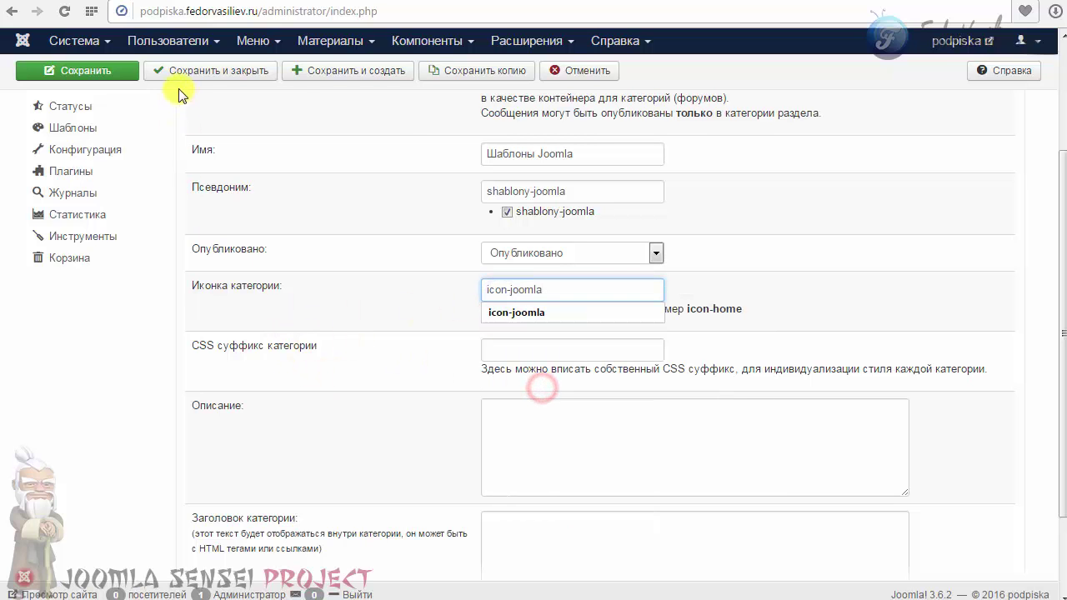
pyautogui.click(200, 70)
pyautogui.click(677, 2)
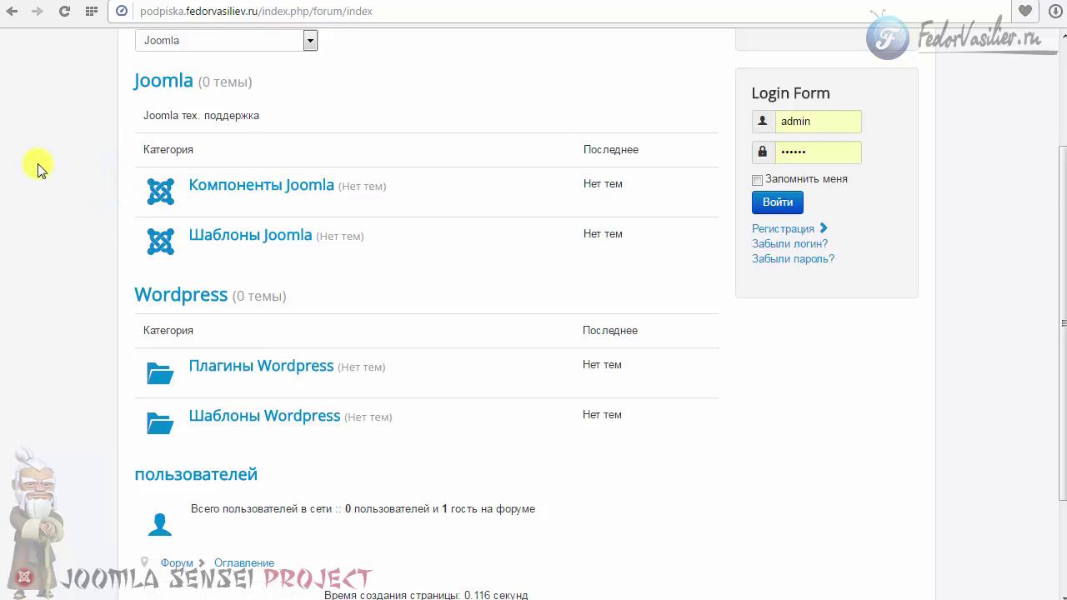
# - Find the category colour variables on the lesson 69 page and copy the red CSS suffix "-red"
pyautogui.moveTo(718, 66)
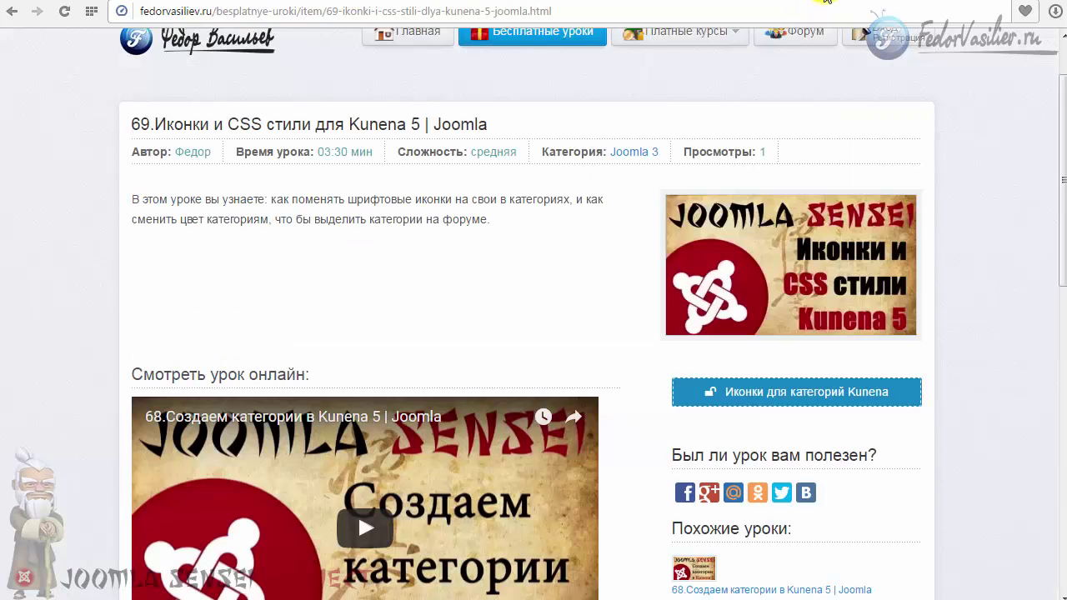
pyautogui.scroll(-2, 506, 238)
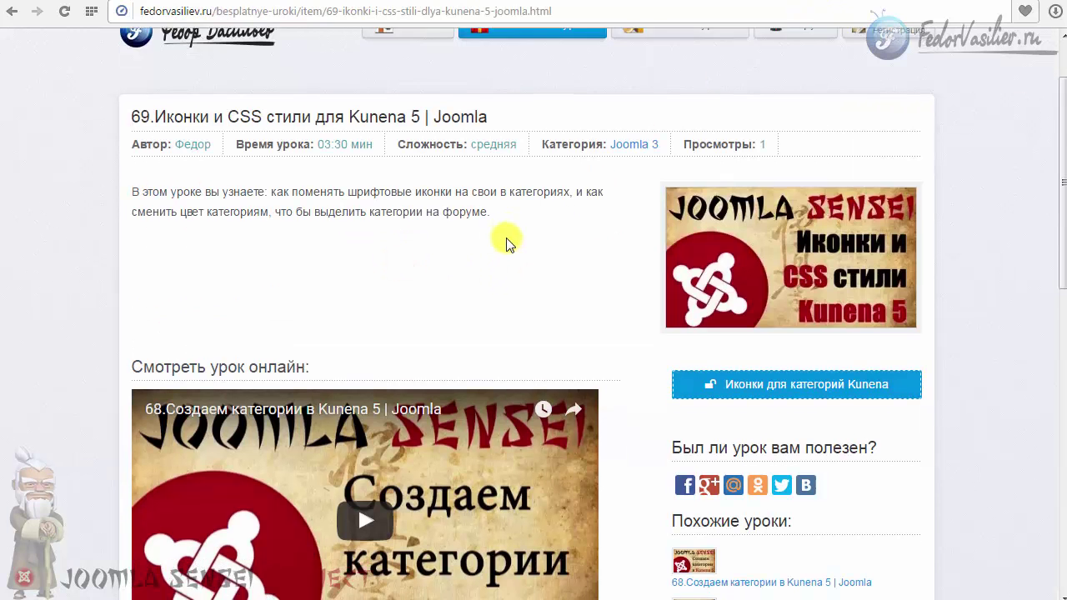
pyautogui.scroll(-5, 422, 371)
pyautogui.scroll(1, 197, 210)
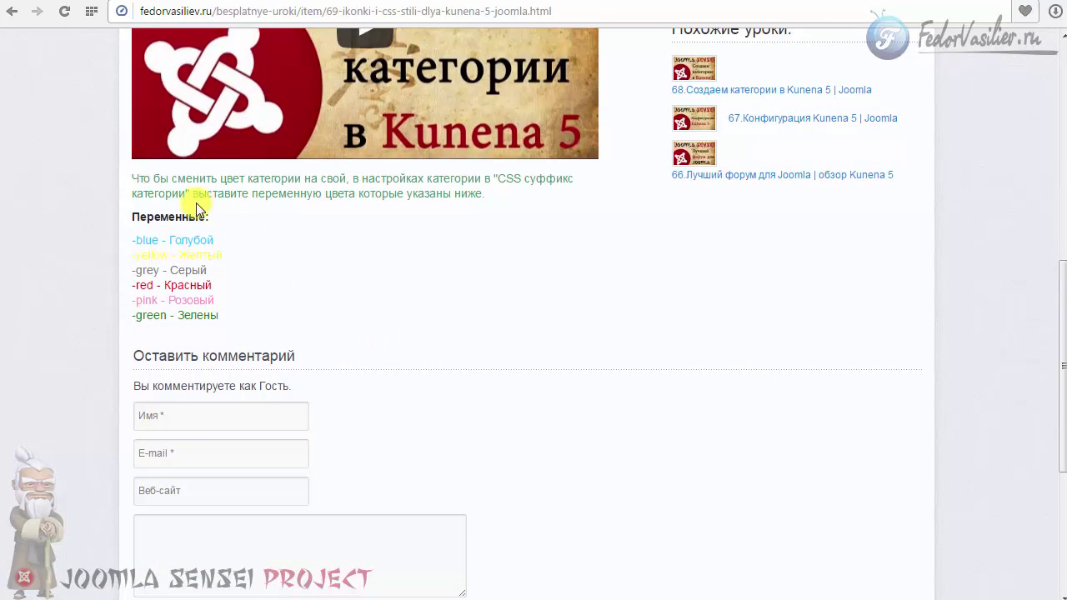
pyautogui.moveTo(121, 190); pyautogui.dragTo(209, 209)
pyautogui.click(143, 248)
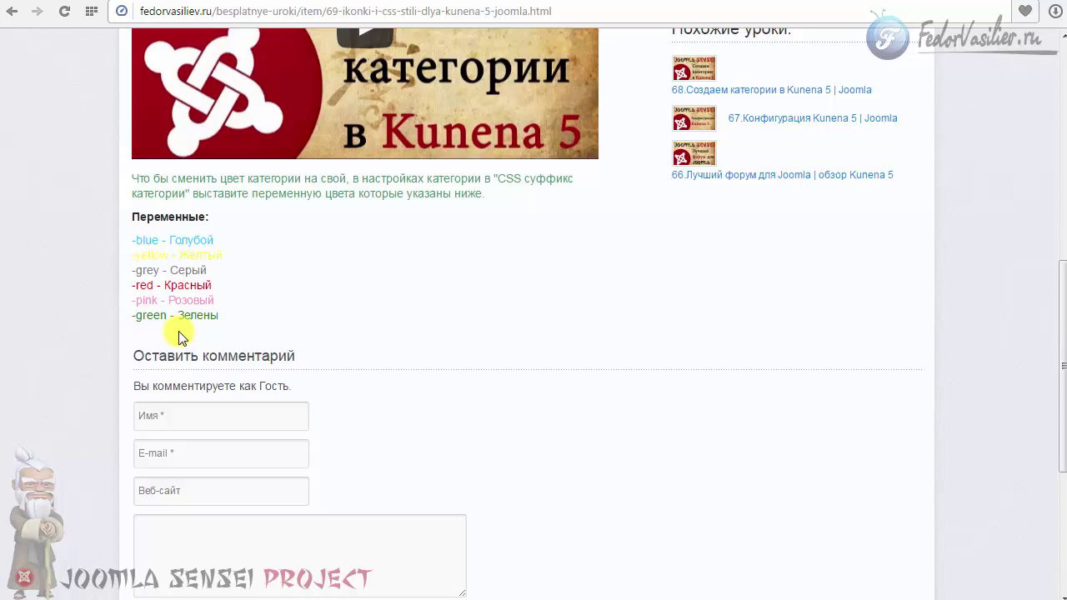
pyautogui.moveTo(215, 287); pyautogui.dragTo(131, 286)
pyautogui.hotkey('ctrl', 'c')
pyautogui.click(158, 289)
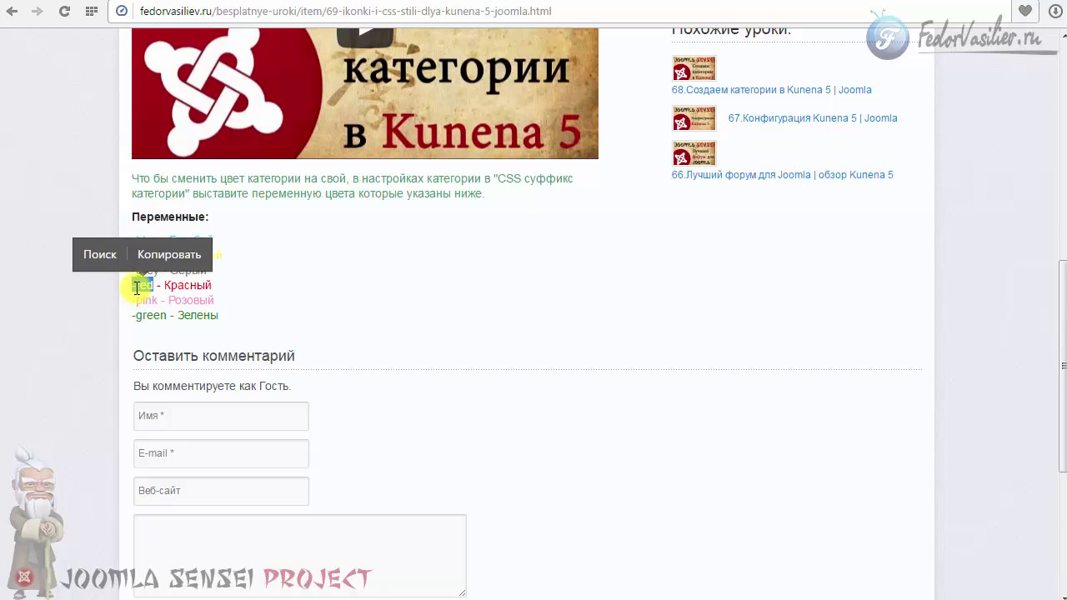
pyautogui.rightClick(137, 288)
pyautogui.click(190, 337)
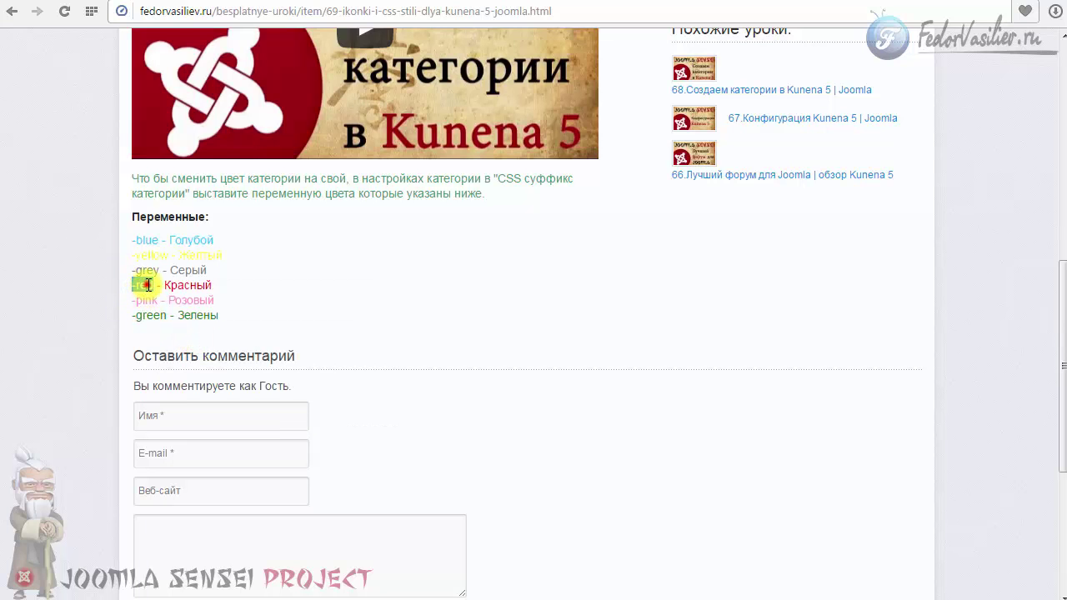
pyautogui.click(131, 285)
pyautogui.click(227, 307)
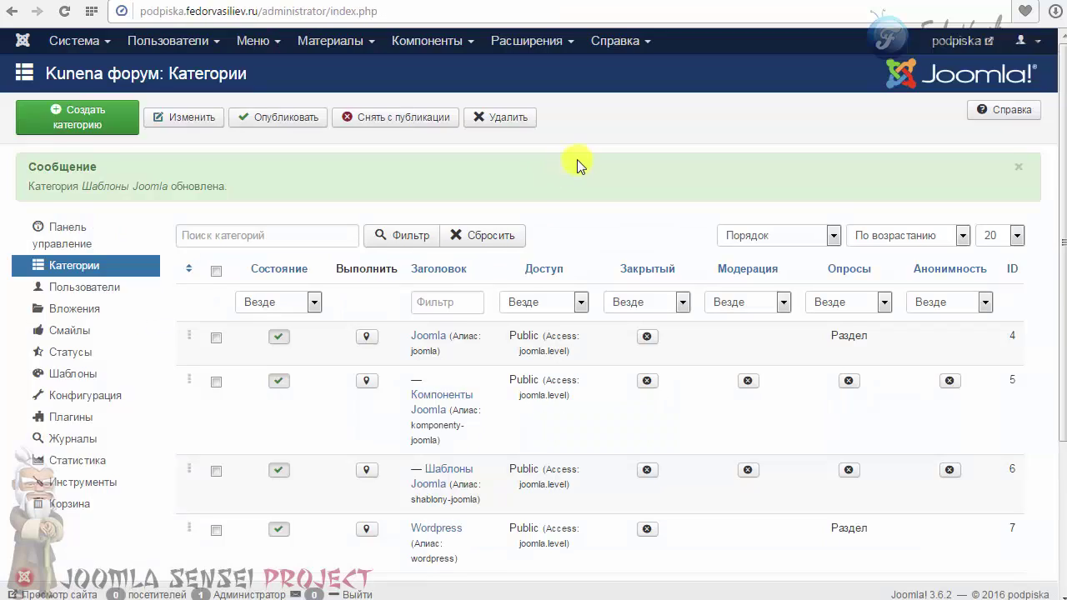
# - Set the CSS suffix of the "Компоненты Joomla" category to -red, then save and close the category
pyautogui.scroll(-2, 579, 160)
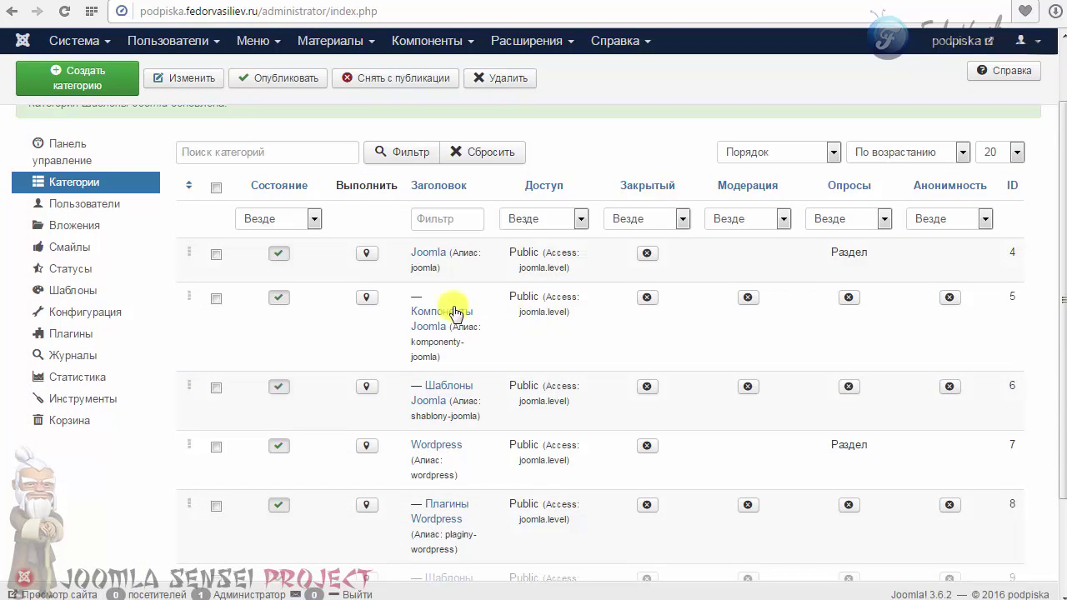
pyautogui.scroll(1, 422, 345)
pyautogui.scroll(-1, 342, 306)
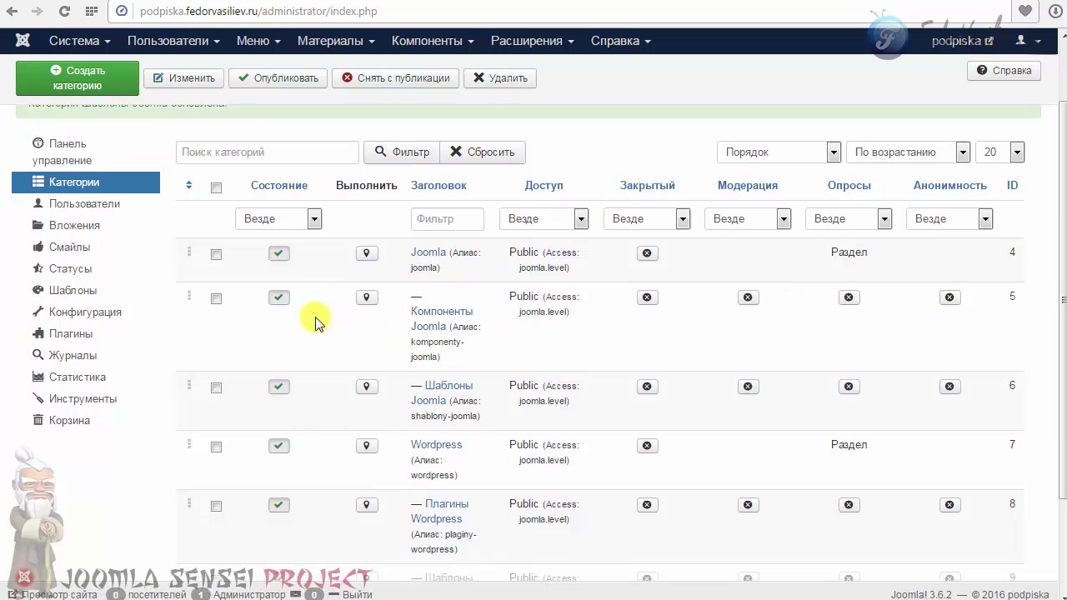
pyautogui.click(432, 311)
pyautogui.scroll(-3, 358, 285)
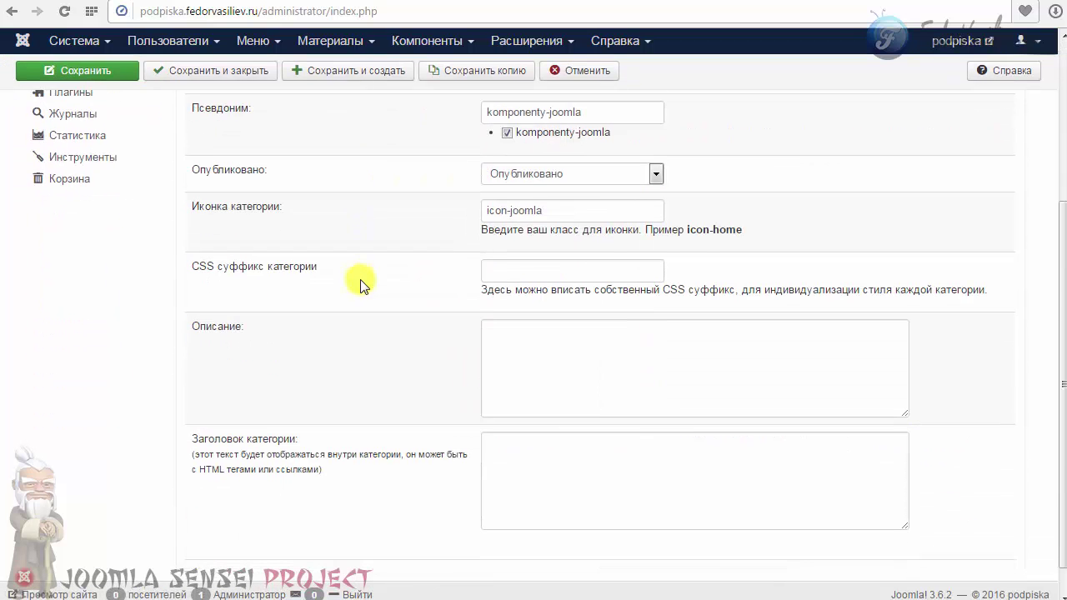
pyautogui.moveTo(185, 262); pyautogui.dragTo(259, 261)
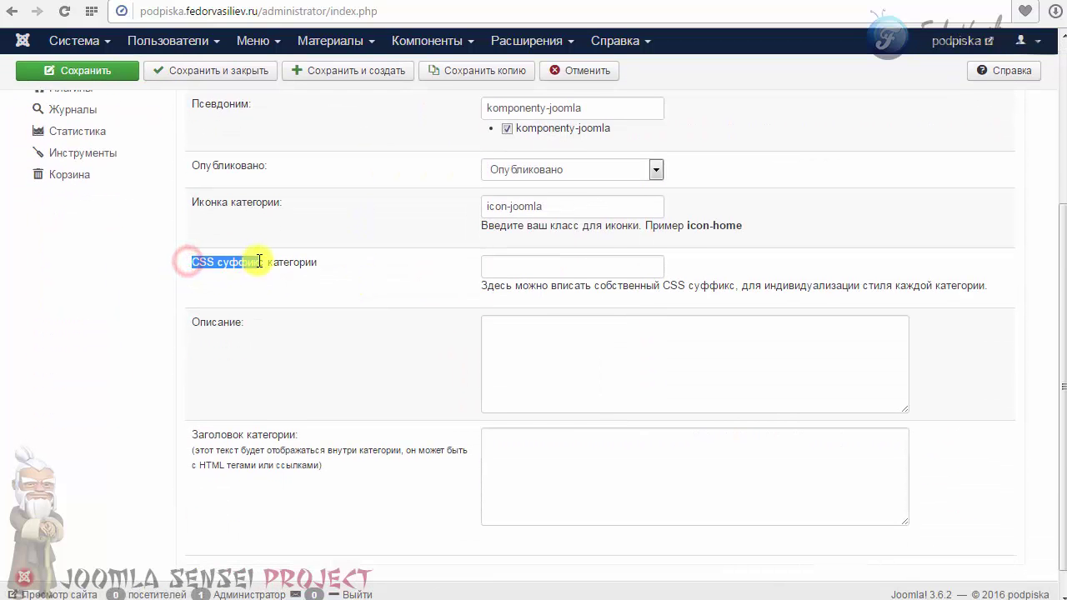
pyautogui.click(260, 262)
pyautogui.click(528, 268)
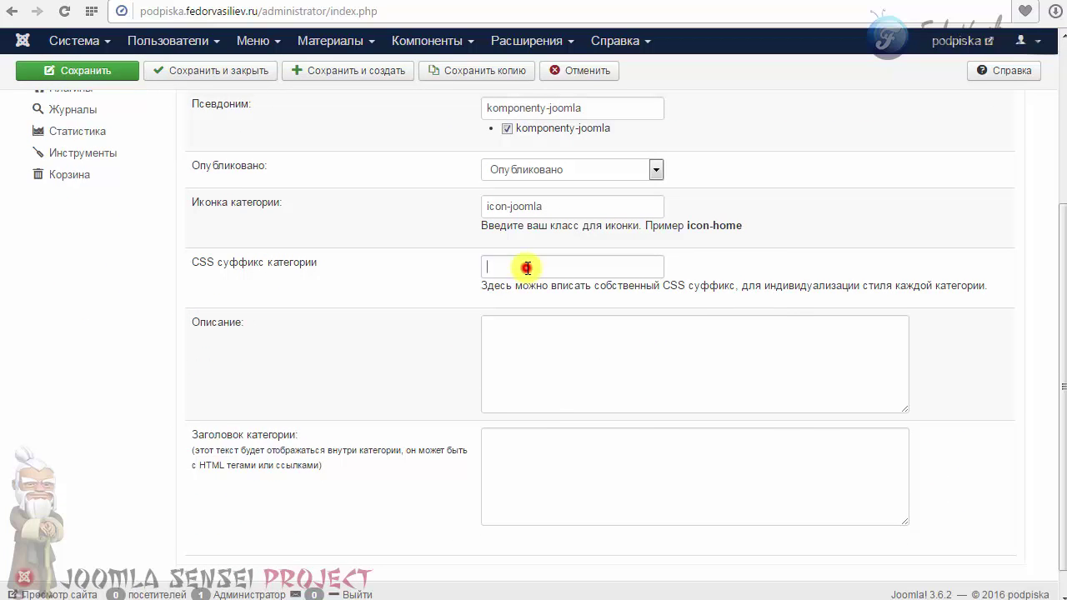
pyautogui.rightClick(529, 267)
pyautogui.click(576, 360)
pyautogui.click(431, 284)
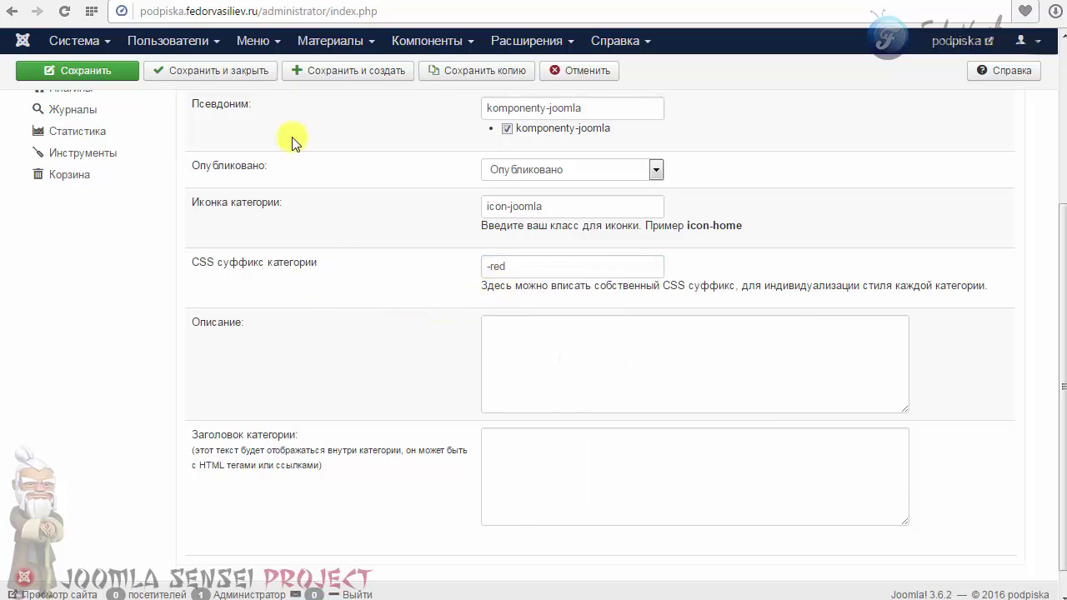
pyautogui.click(229, 72)
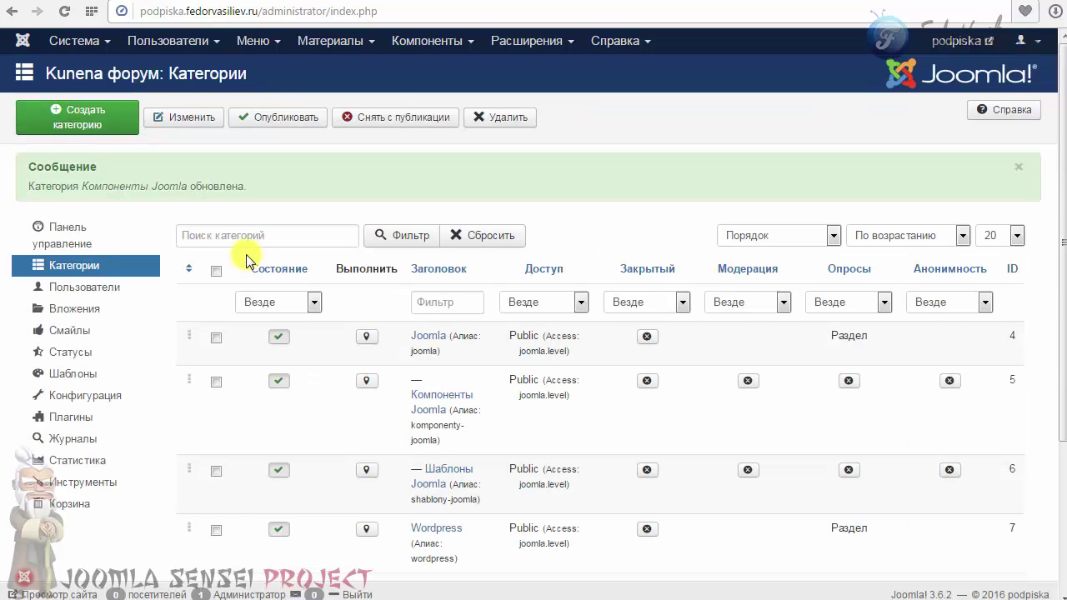
# - Set the CSS suffix of the "Шаблоны Joomla" category to -red, then save and close it
pyautogui.scroll(-1, 225, 333)
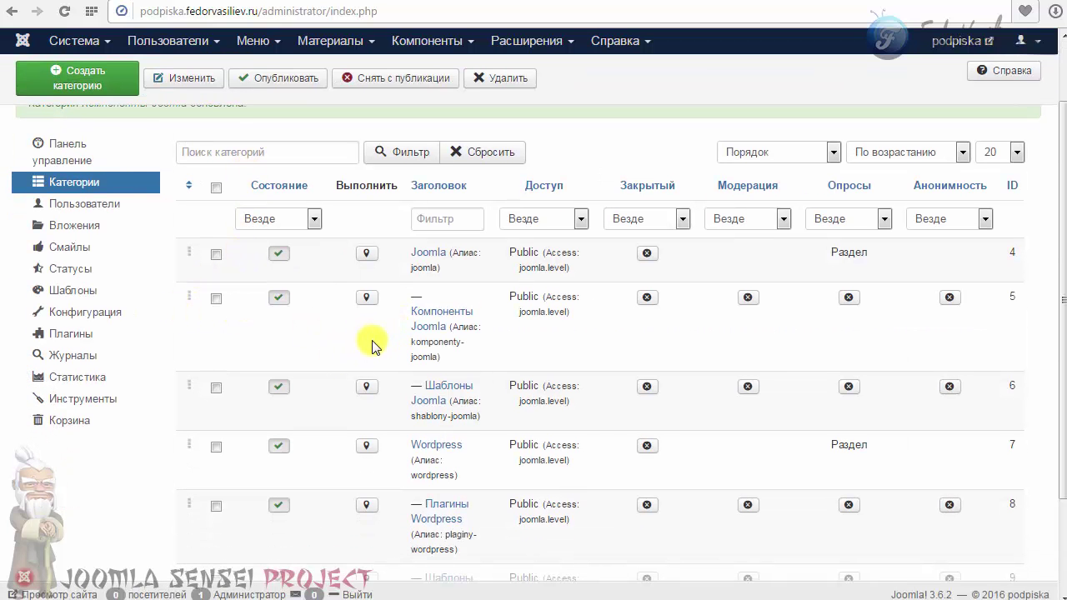
pyautogui.click(440, 396)
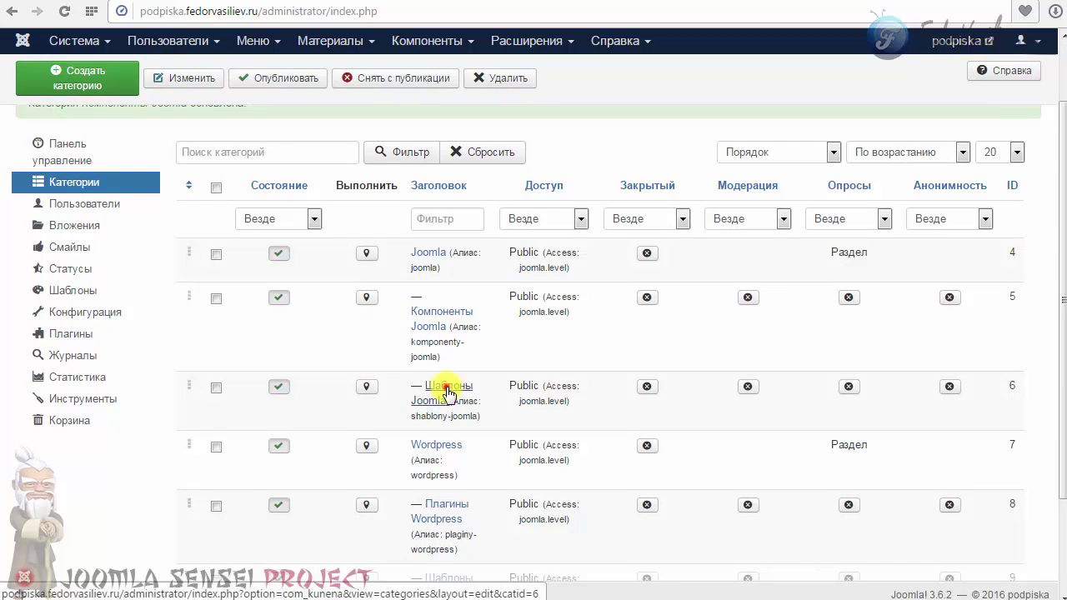
pyautogui.scroll(-2, 249, 315)
pyautogui.scroll(-1, 250, 311)
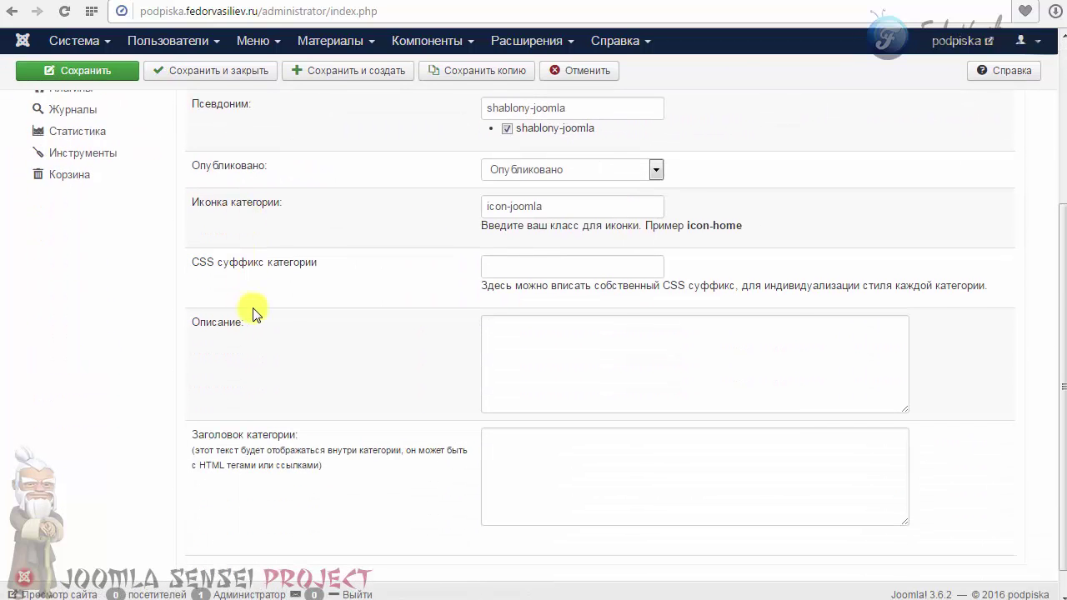
pyautogui.click(533, 268)
pyautogui.rightClick(535, 269)
pyautogui.click(575, 361)
pyautogui.click(399, 279)
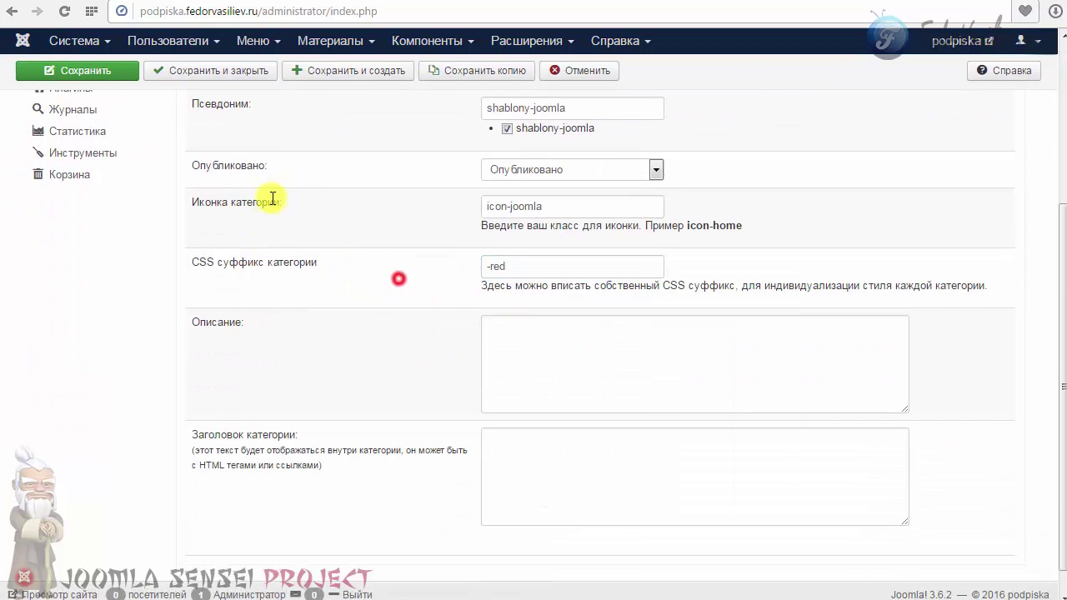
pyautogui.click(190, 70)
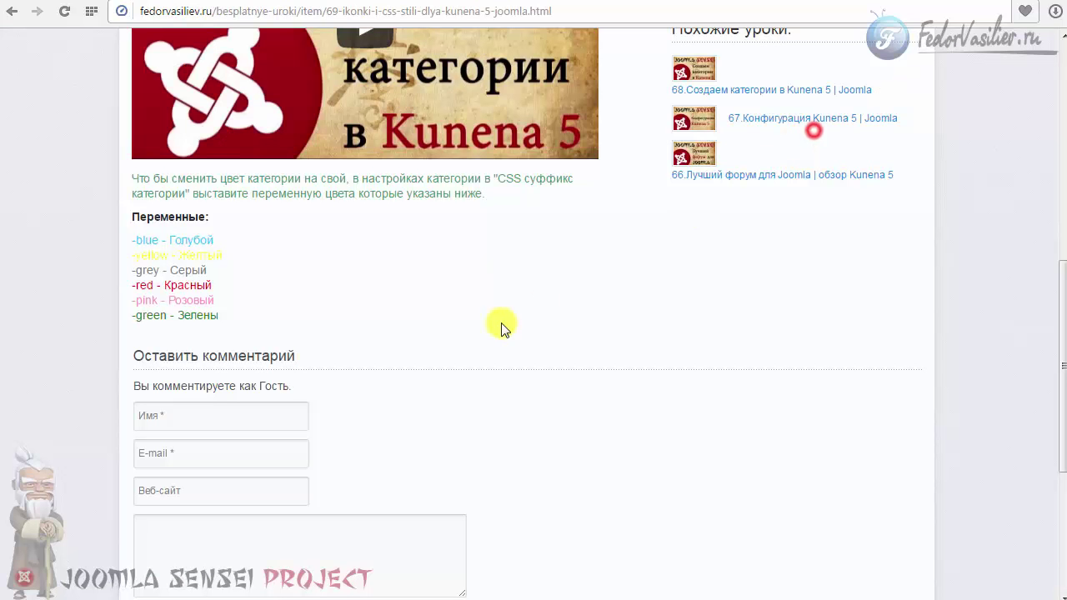
# - Copy the green colour variable "-green" from the variable list on the lesson 69 page
pyautogui.moveTo(166, 315); pyautogui.dragTo(131, 315)
pyautogui.rightClick(142, 315)
pyautogui.click(183, 372)
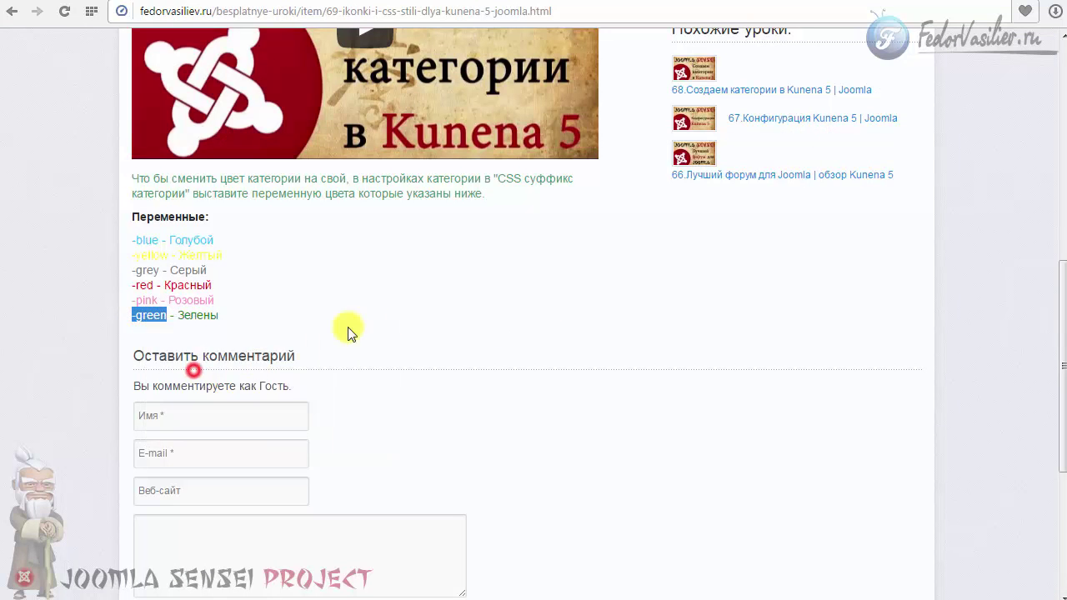
pyautogui.click(366, 320)
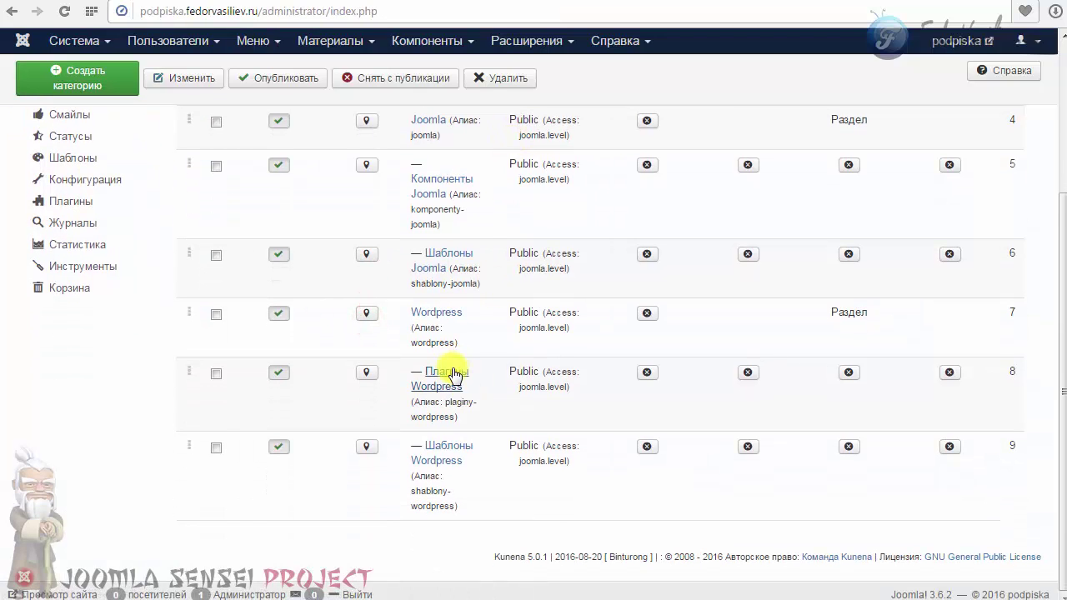
# - Paste -green as the CSS suffix of the "Плагины Wordpress" category, then save and close it
pyautogui.click(452, 373)
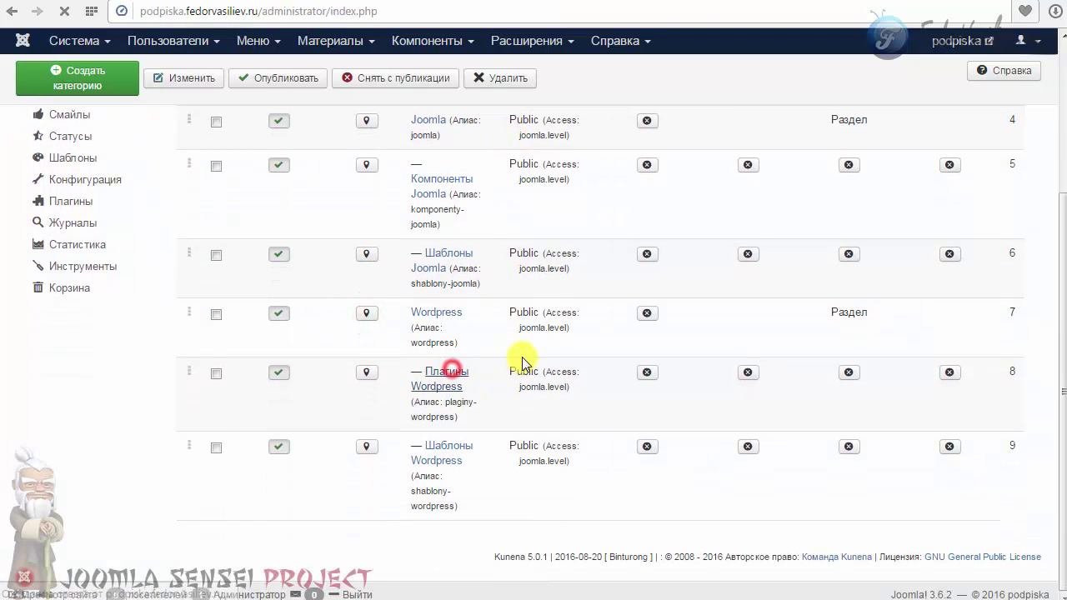
pyautogui.scroll(-3, 488, 452)
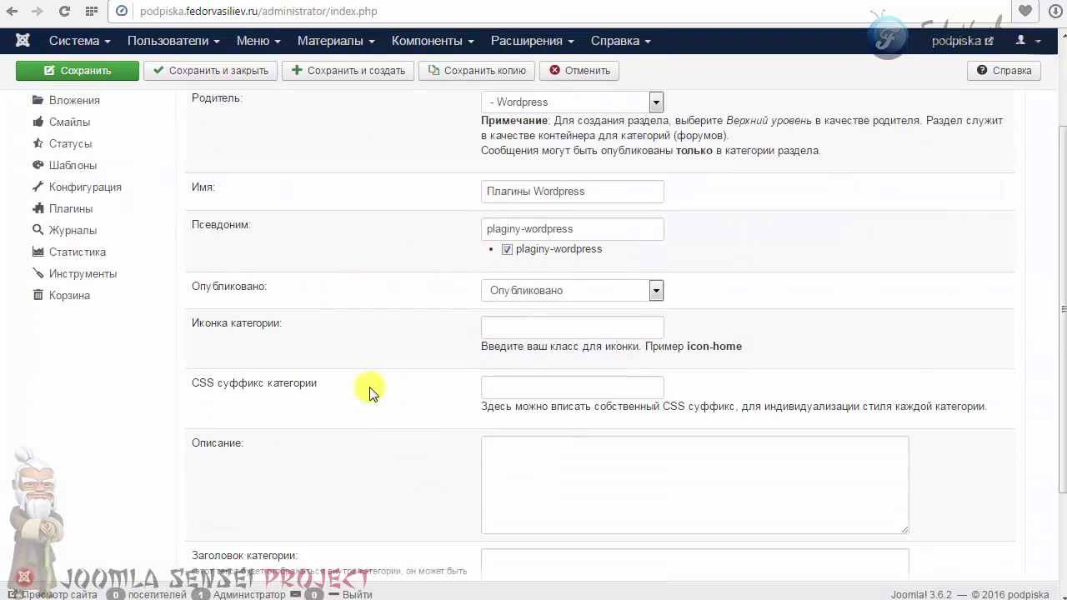
pyautogui.rightClick(504, 233)
pyautogui.click(549, 350)
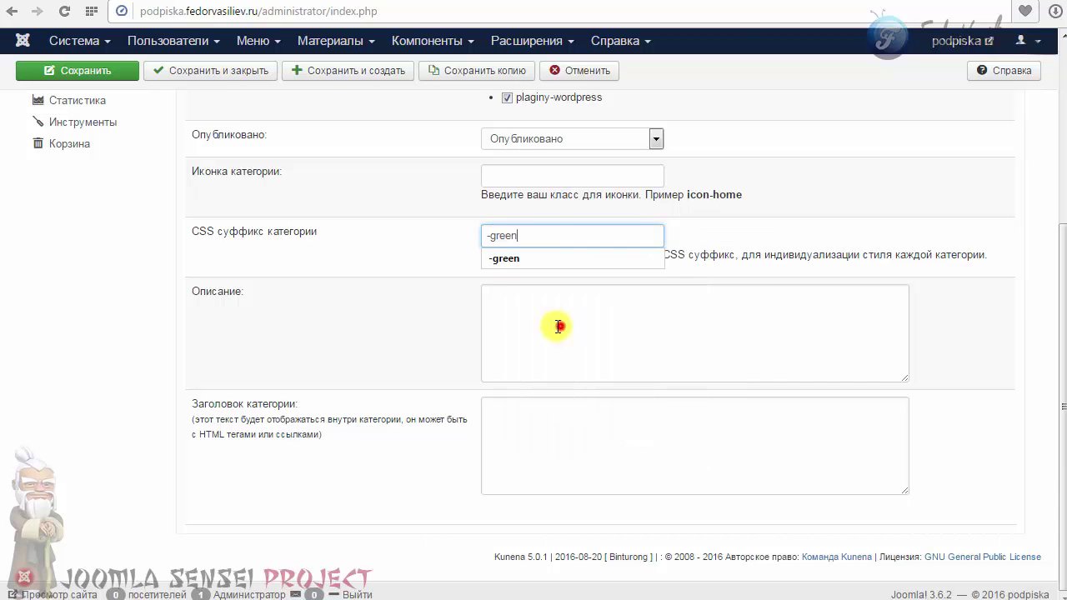
pyautogui.click(217, 72)
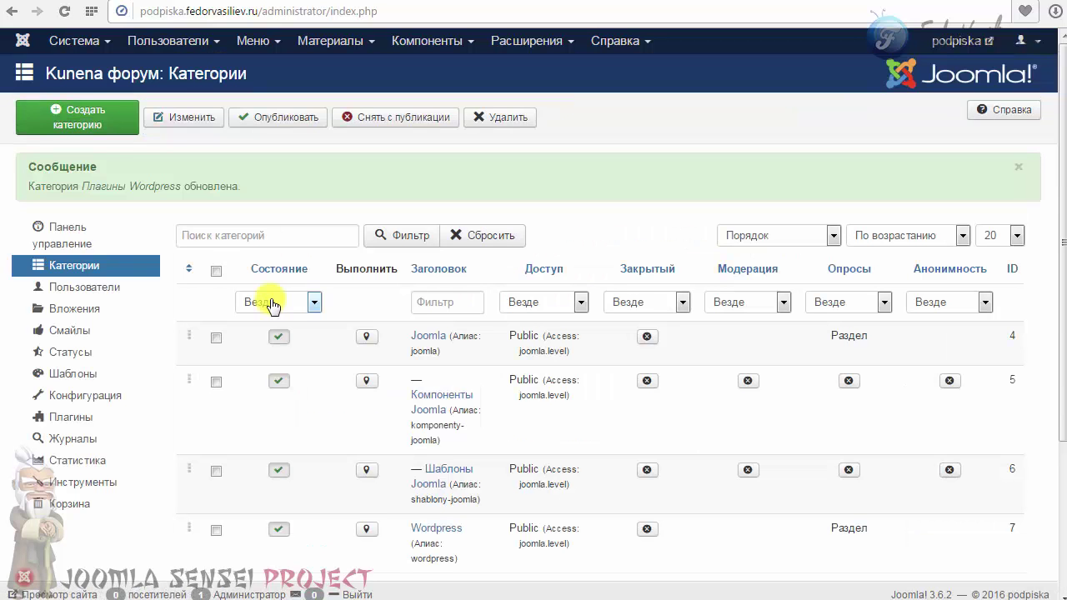
# - Paste -green as the CSS suffix of the "Шаблоны Wordpress" category, then save and close it
pyautogui.scroll(-3, 269, 305)
pyautogui.click(450, 451)
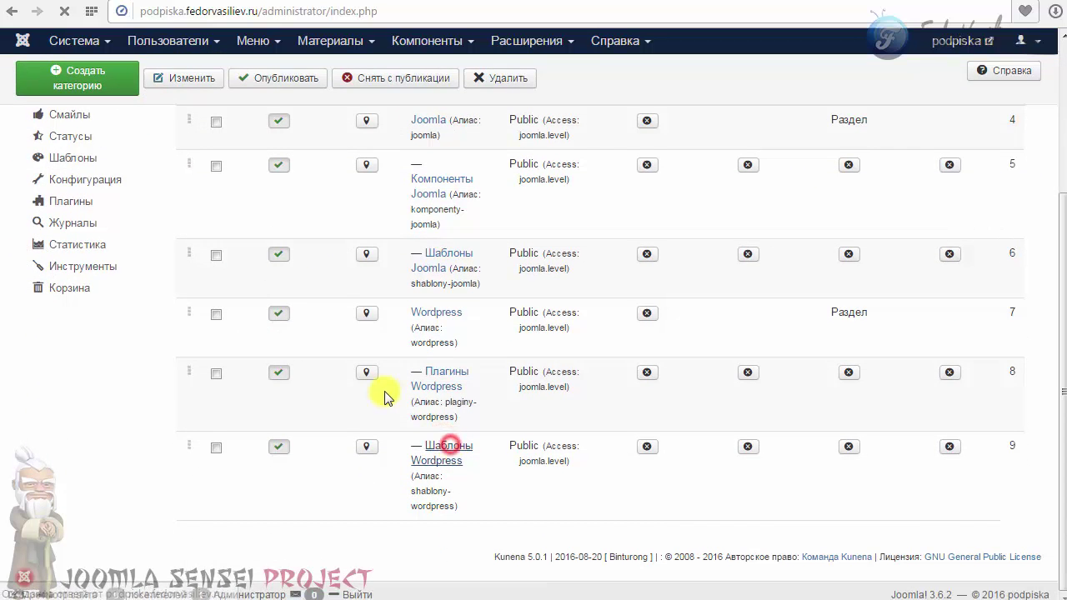
pyautogui.scroll(-3, 366, 383)
pyautogui.rightClick(522, 235)
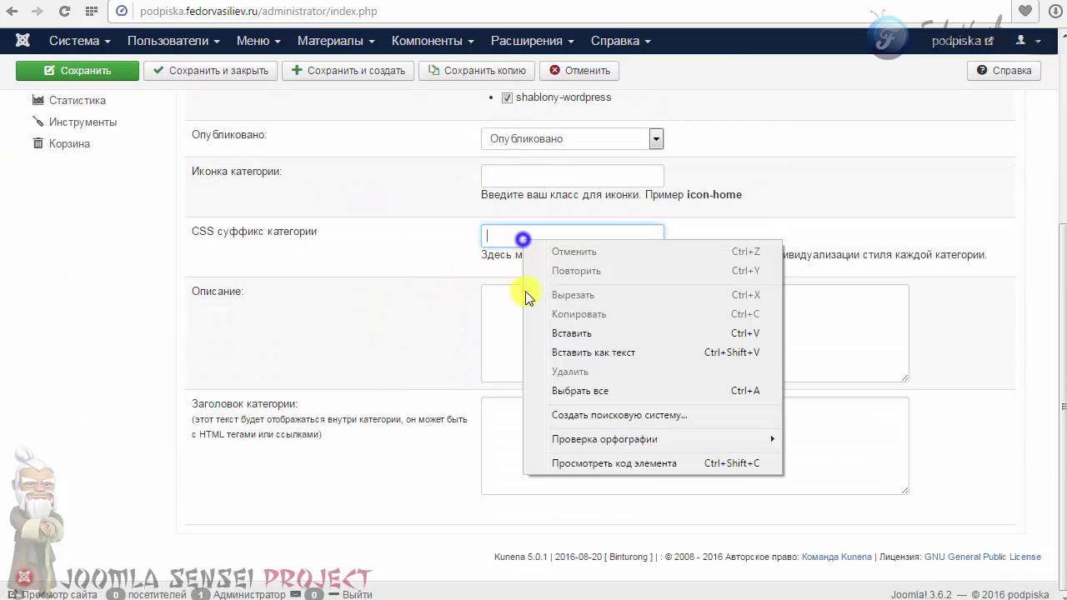
pyautogui.click(564, 333)
pyautogui.click(183, 71)
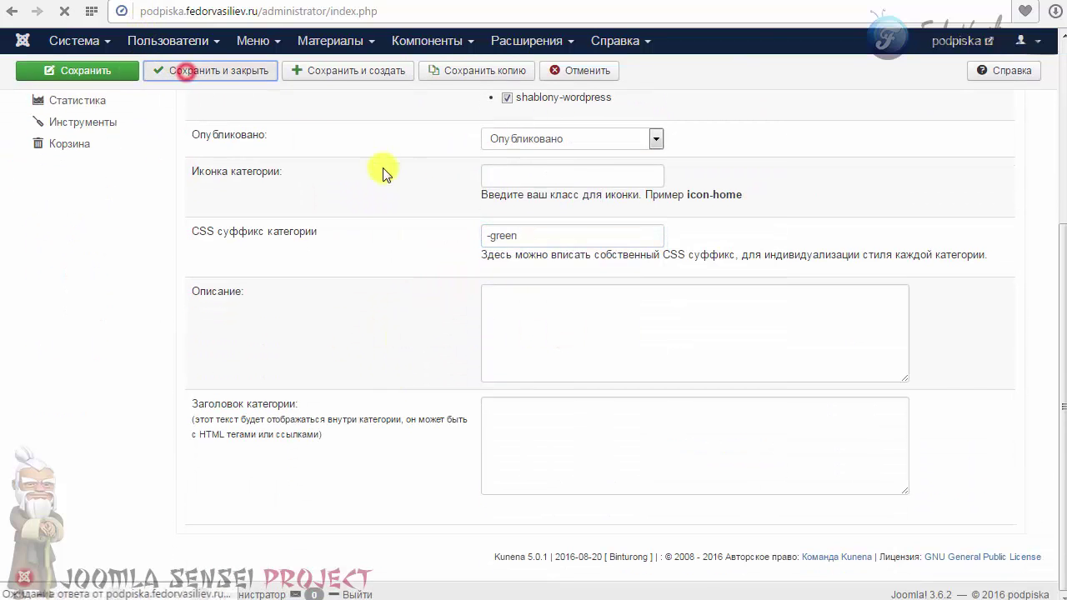
# - Reload the public forum index page and check the colours of the Joomla and Wordpress categories
pyautogui.click(639, 5)
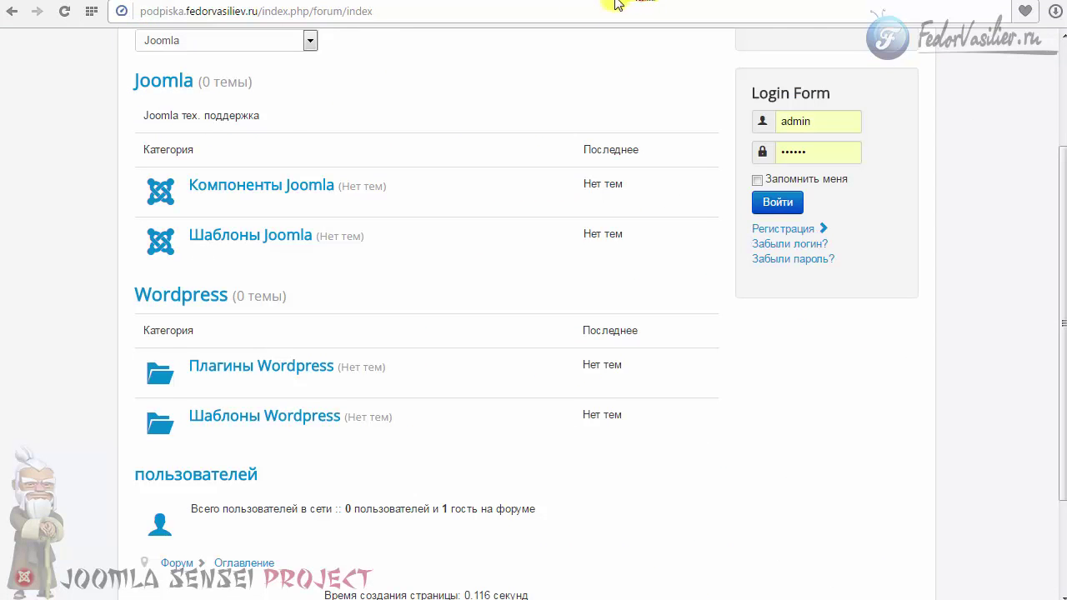
pyautogui.click(62, 11)
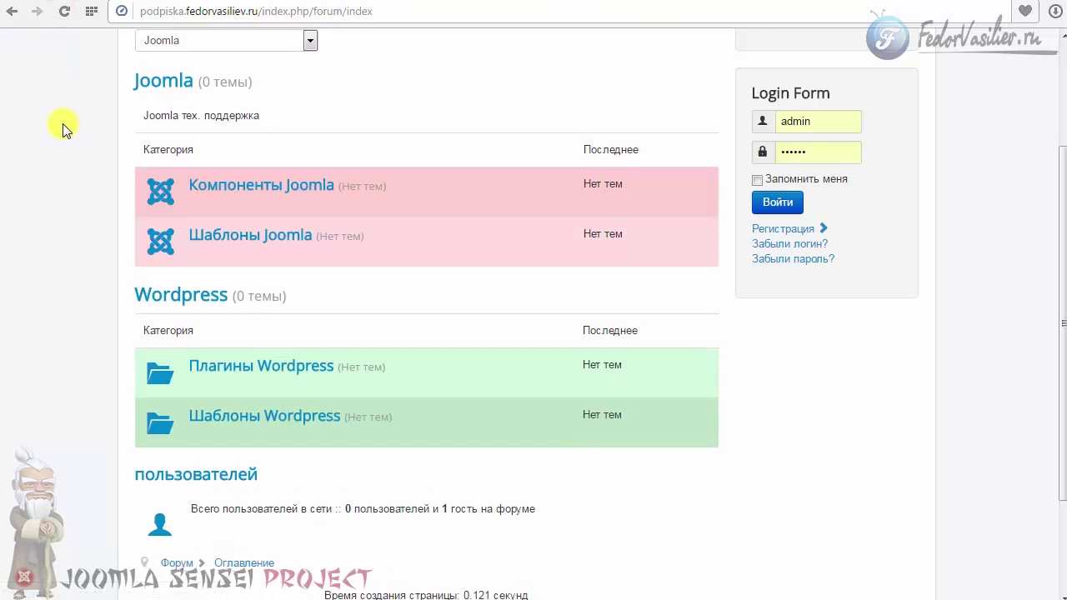
pyautogui.scroll(1, 65, 126)
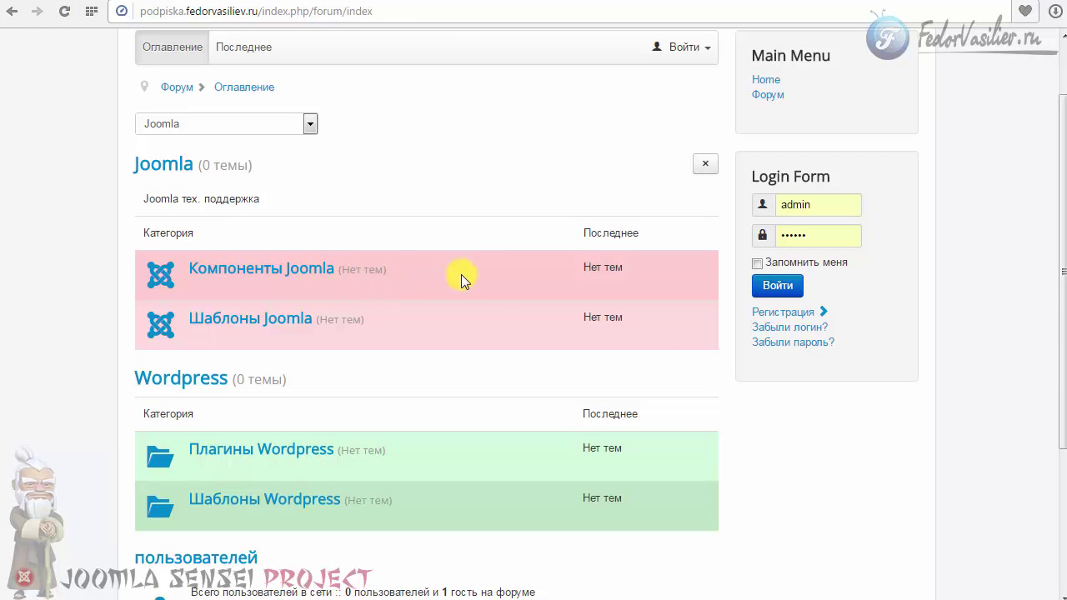
pyautogui.scroll(-2, 488, 382)
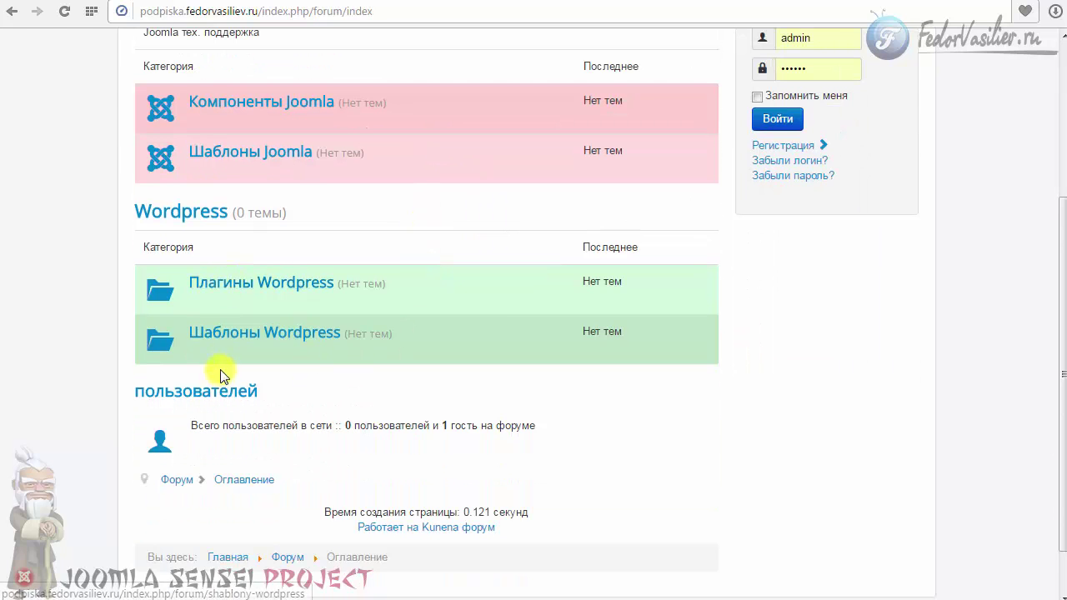
pyautogui.scroll(3, 440, 356)
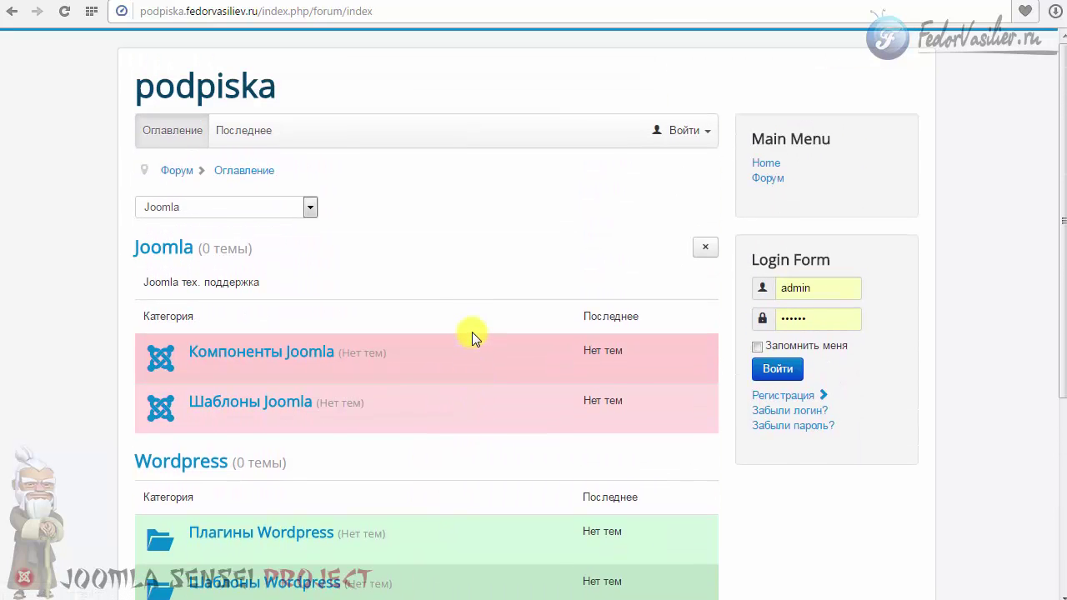
pyautogui.scroll(-2, 434, 242)
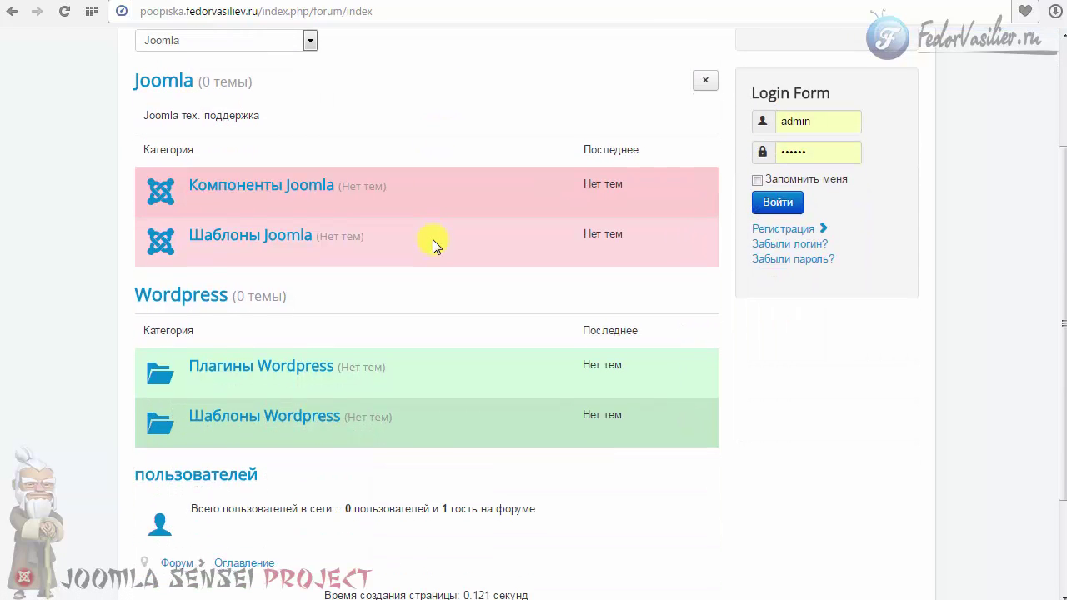
# - View the "Плагины Wordpress" and "Шаблоны Wordpress" category pages in turn, returning to the forum index after each
pyautogui.click(226, 367)
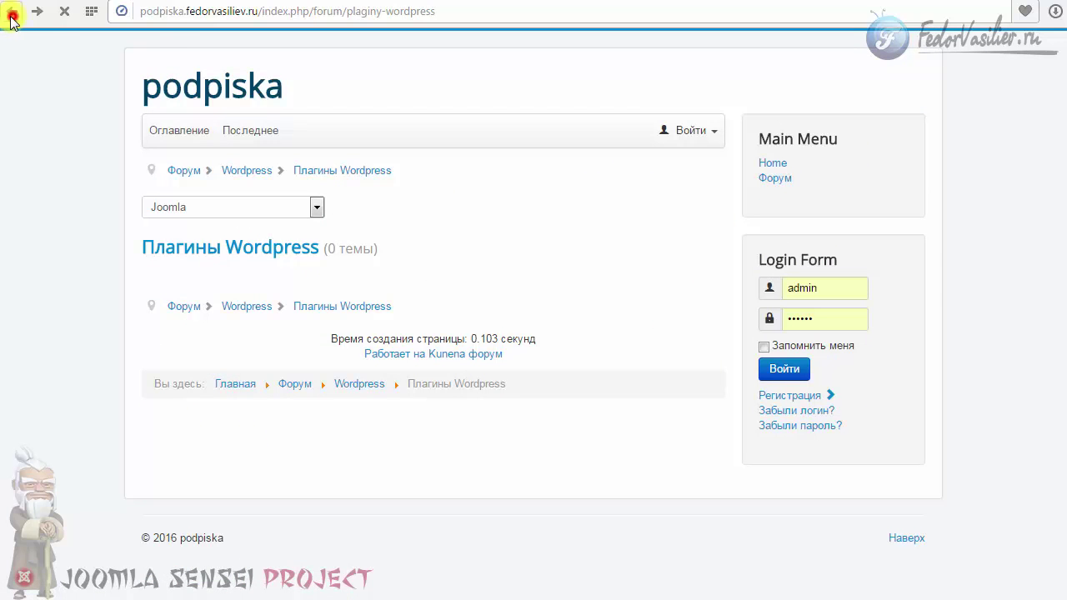
pyautogui.click(12, 12)
pyautogui.click(226, 417)
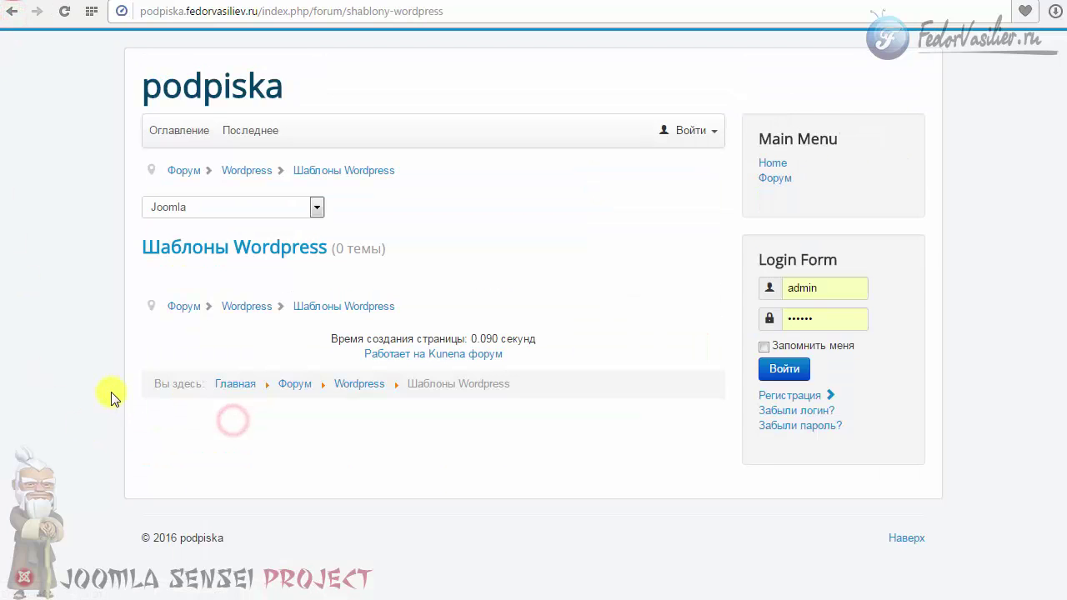
pyautogui.click(12, 11)
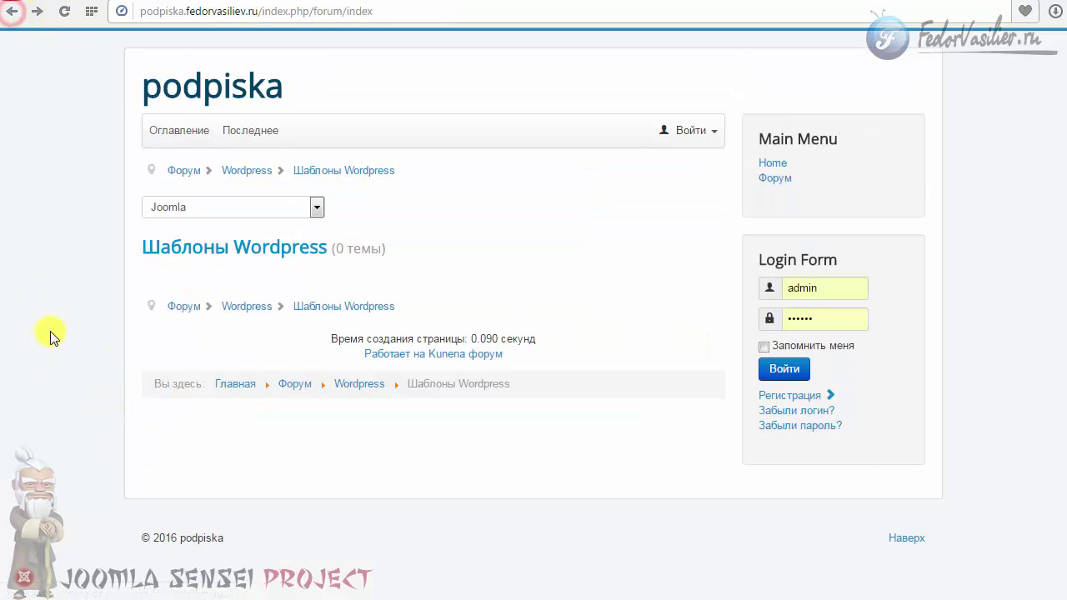
pyautogui.scroll(2, 108, 209)
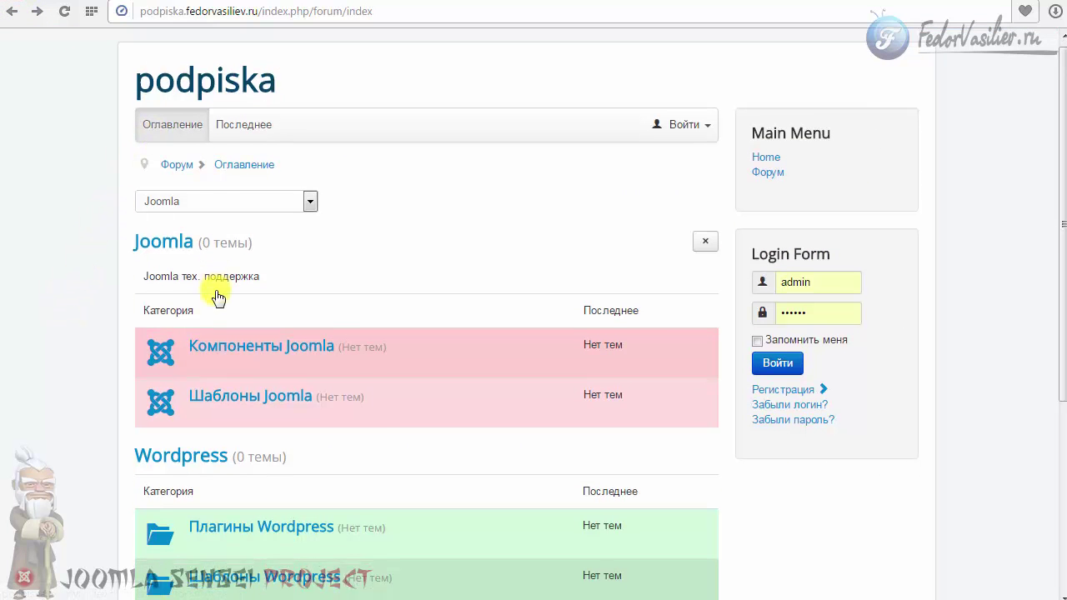
pyautogui.scroll(-3, 266, 113)
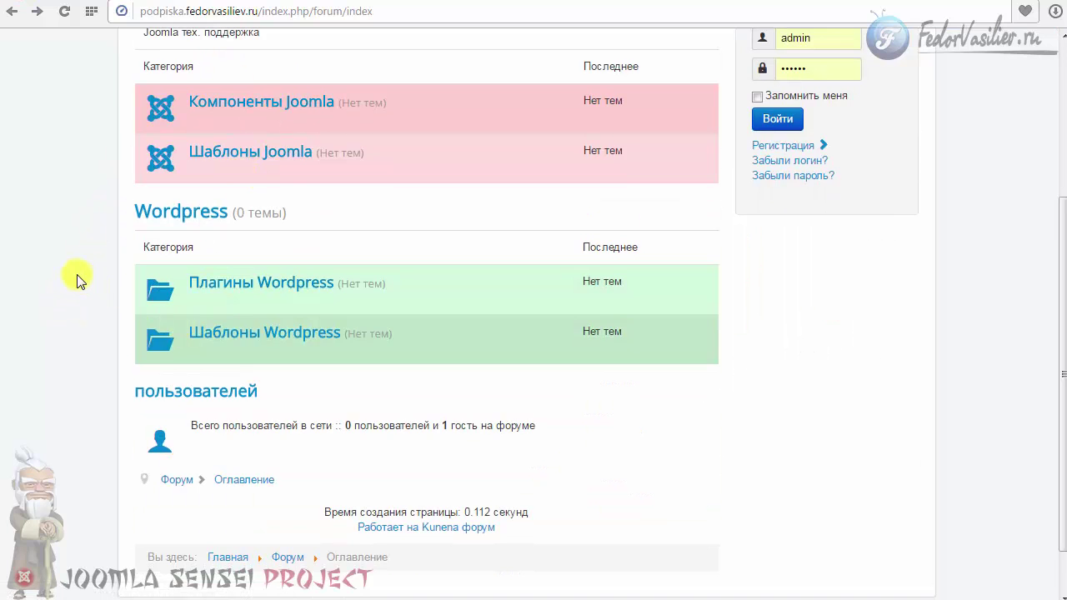
pyautogui.scroll(2, 77, 280)
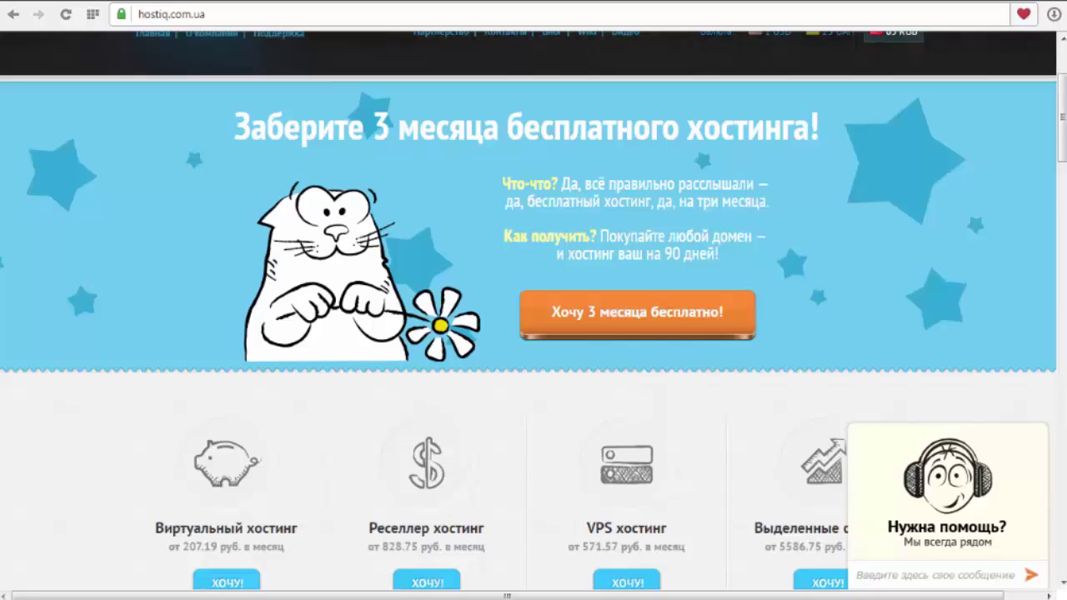
# - Open the support chat on the hostiq.com.ua hosting site to view its message form, then minimise it
pyautogui.click(940, 528)
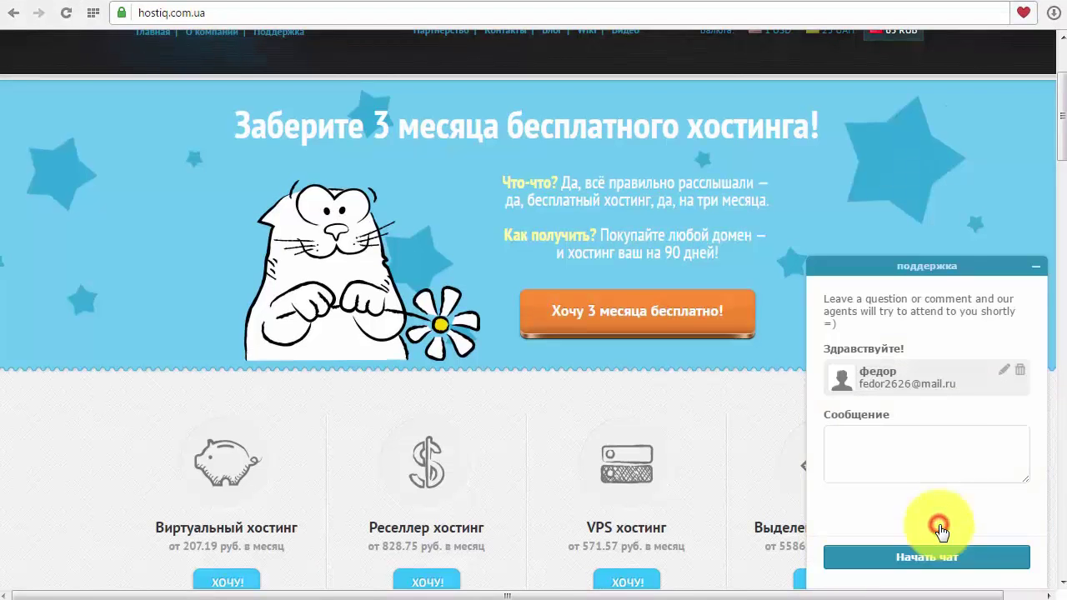
pyautogui.click(1035, 267)
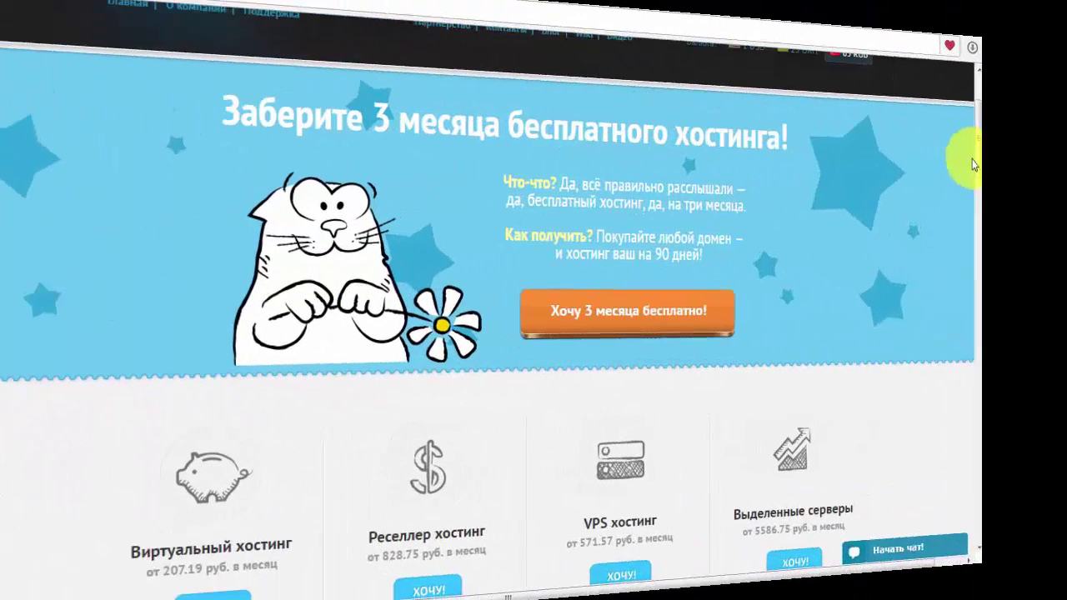
pyautogui.moveTo(1060, 125)
pyautogui.mouseDown()
pyautogui.moveTo(1063, 176)
pyautogui.moveTo(1064, 130)
pyautogui.mouseUp()
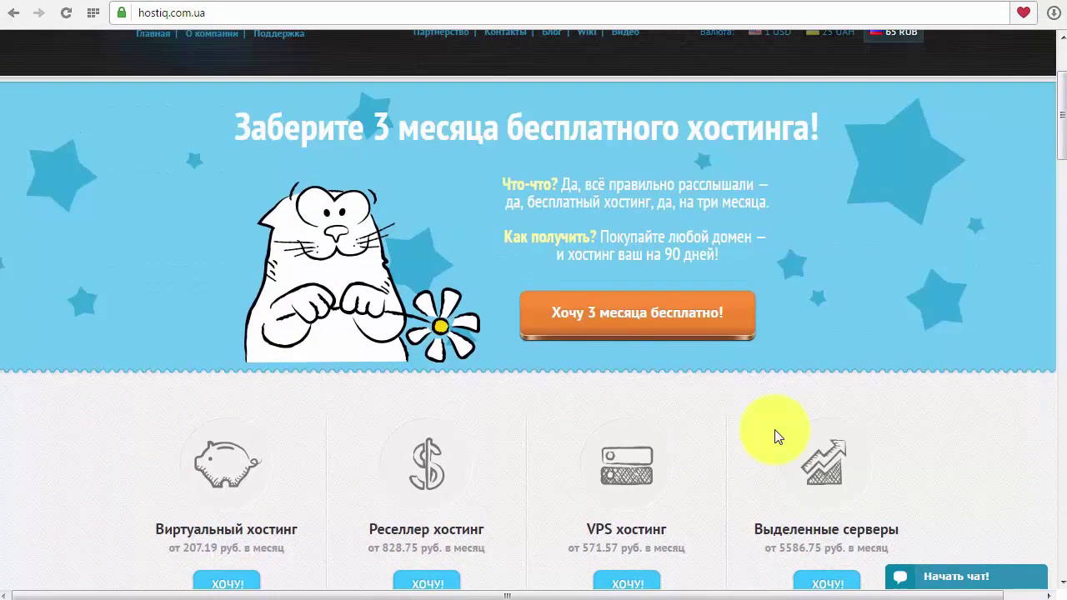